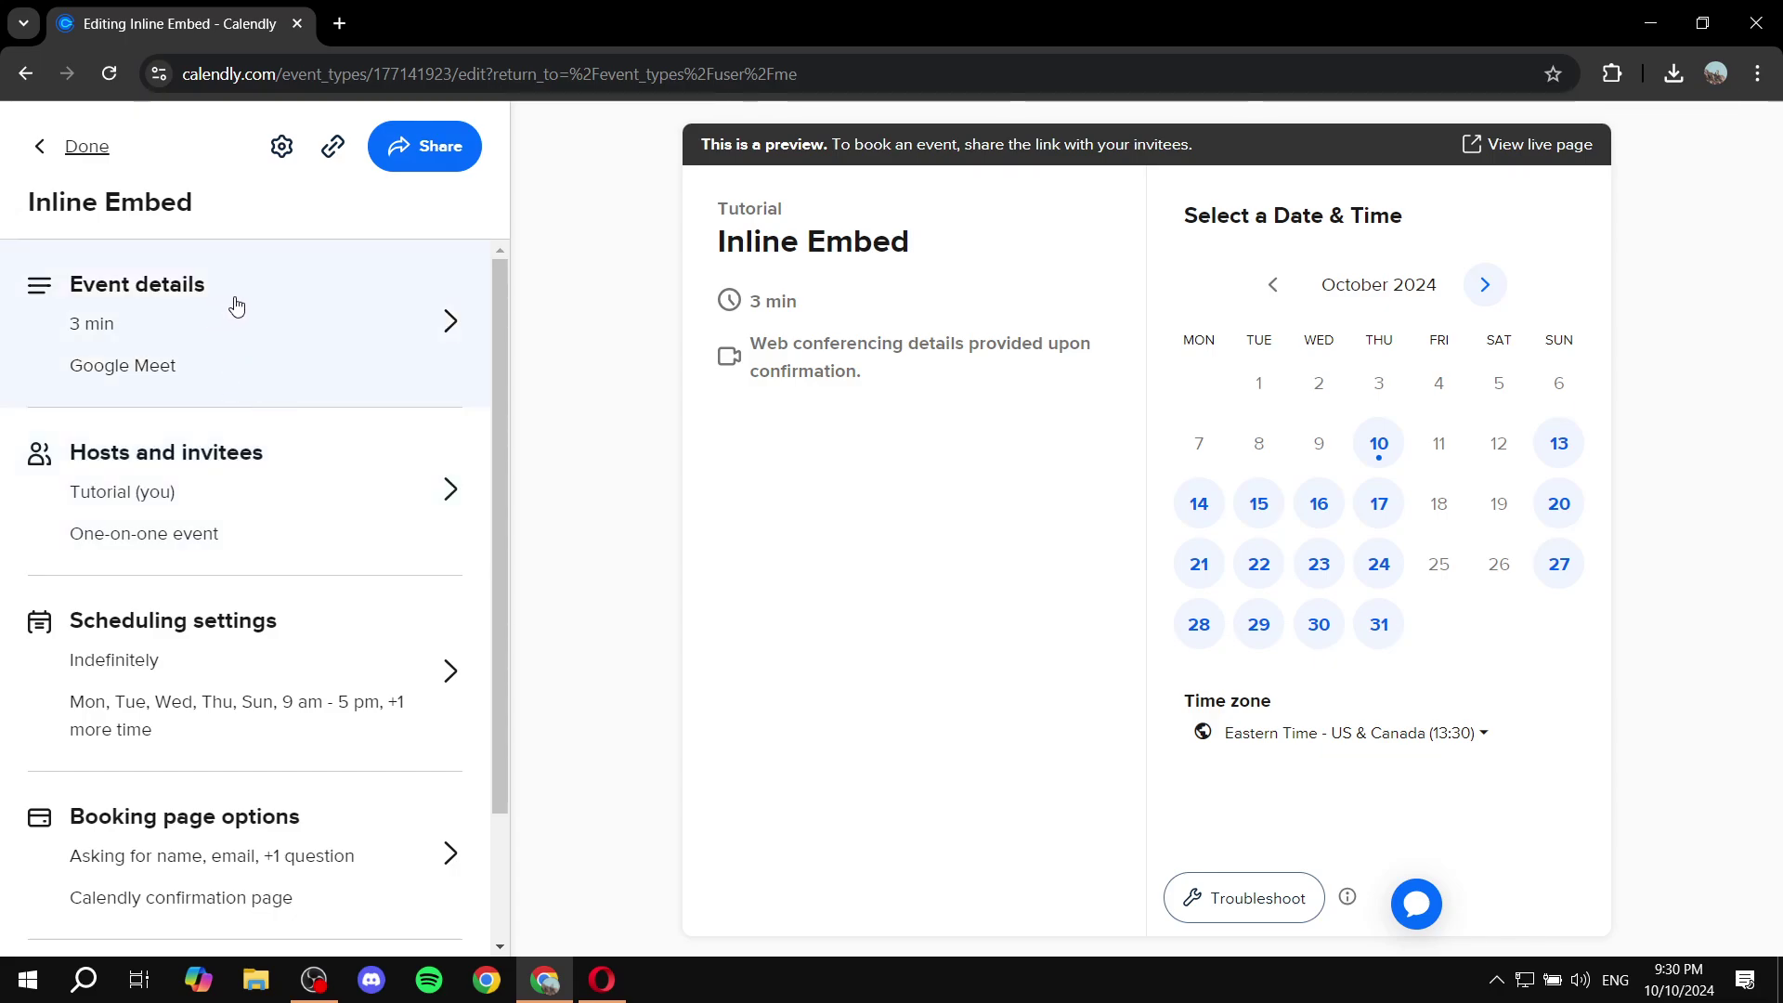
{"action": "left_click", "coordinate": [308, 302]}
{"action": "scroll", "coordinate": [326, 517], "scroll_direction": "down", "scroll_amount": 1}
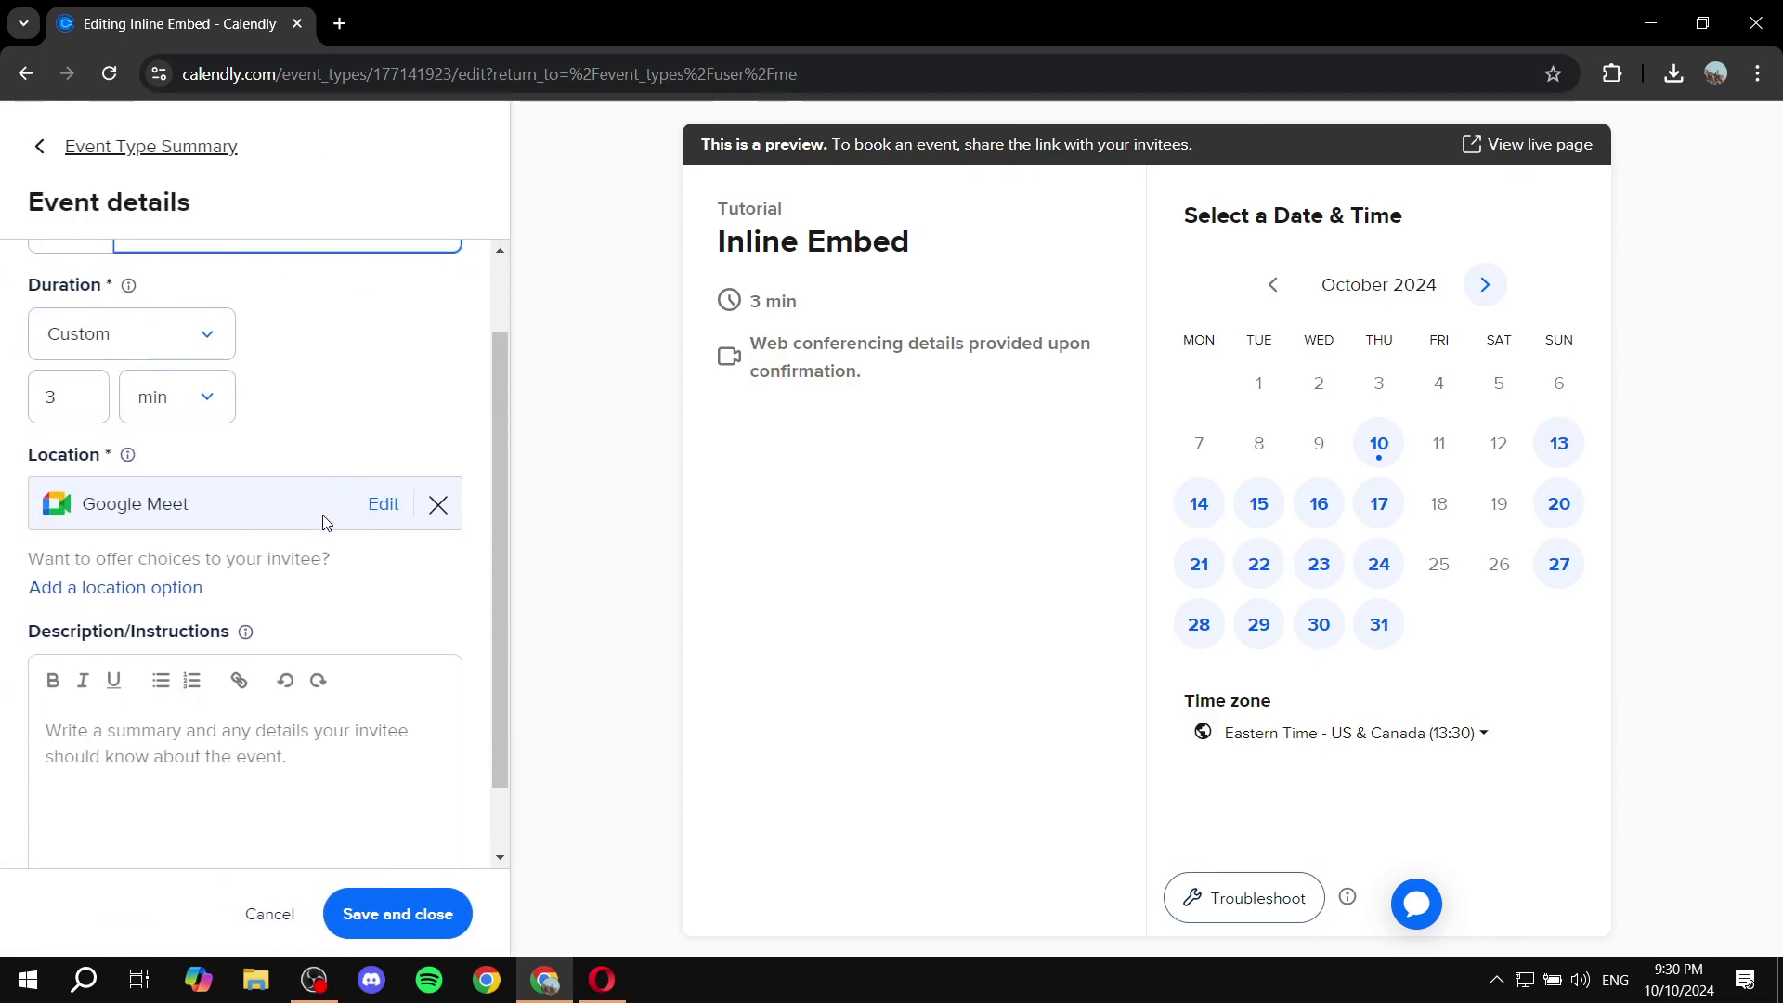
{"action": "left_click_drag", "start_coordinate": [16, 450], "coordinate": [215, 435]}
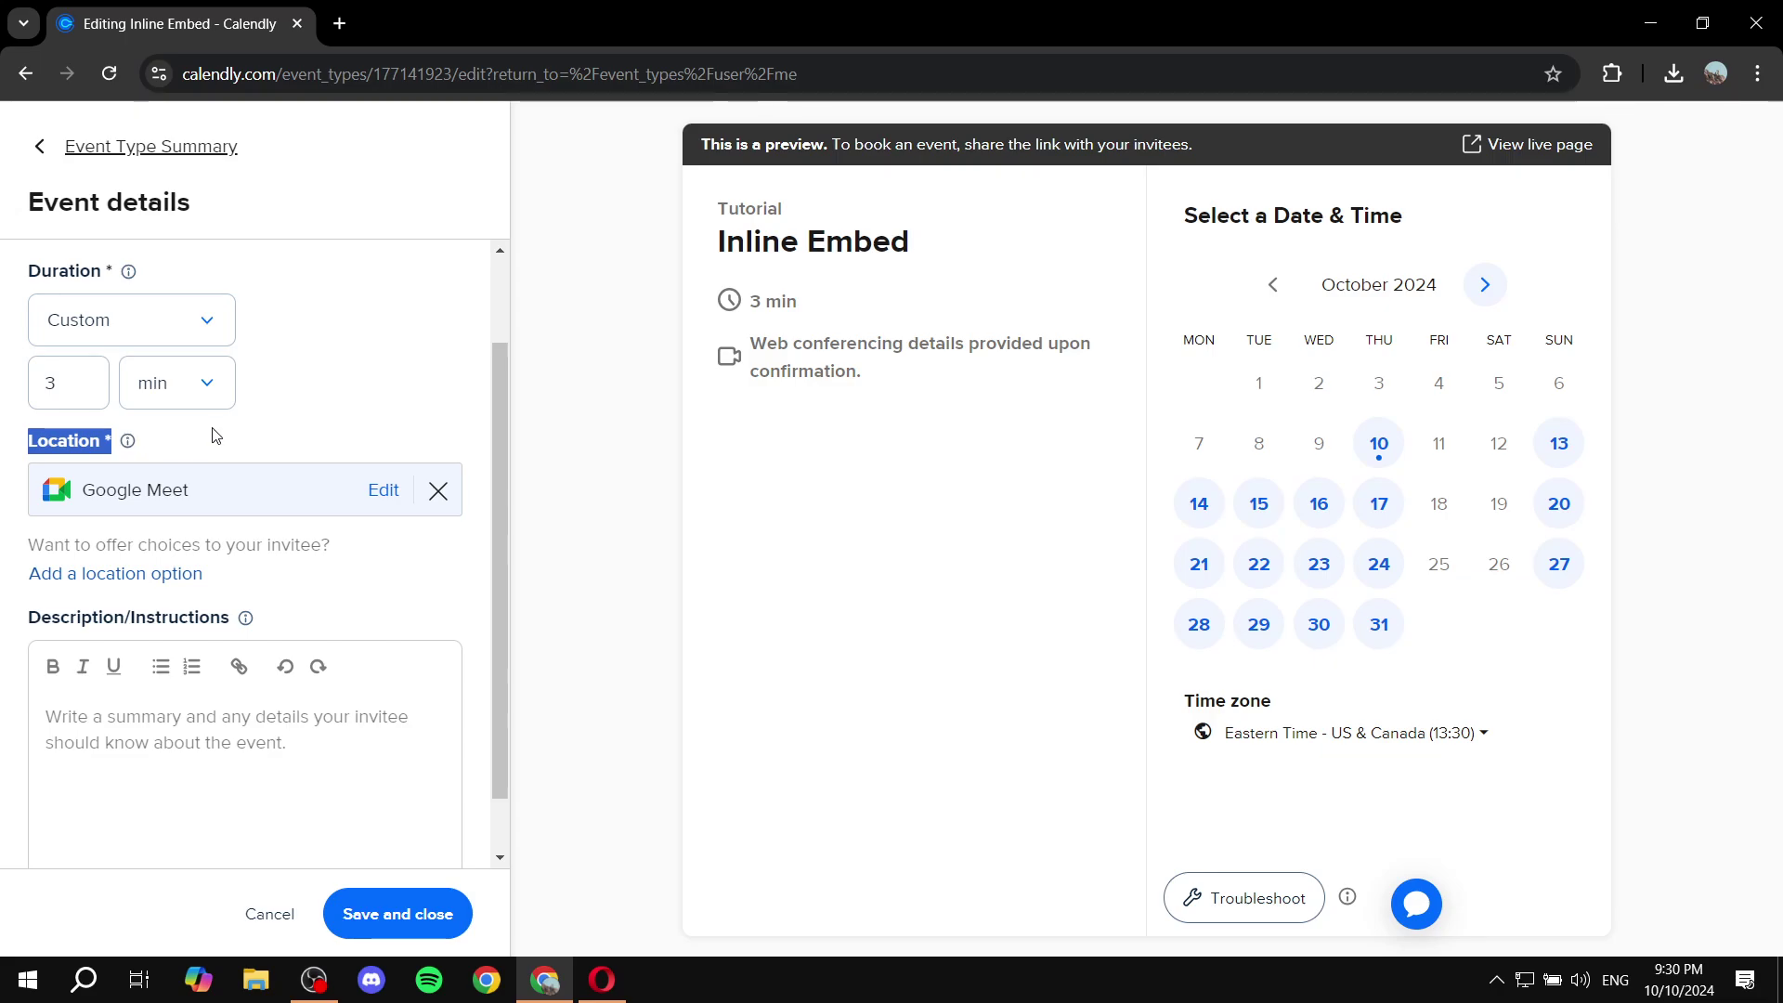
{"action": "left_click", "coordinate": [216, 435]}
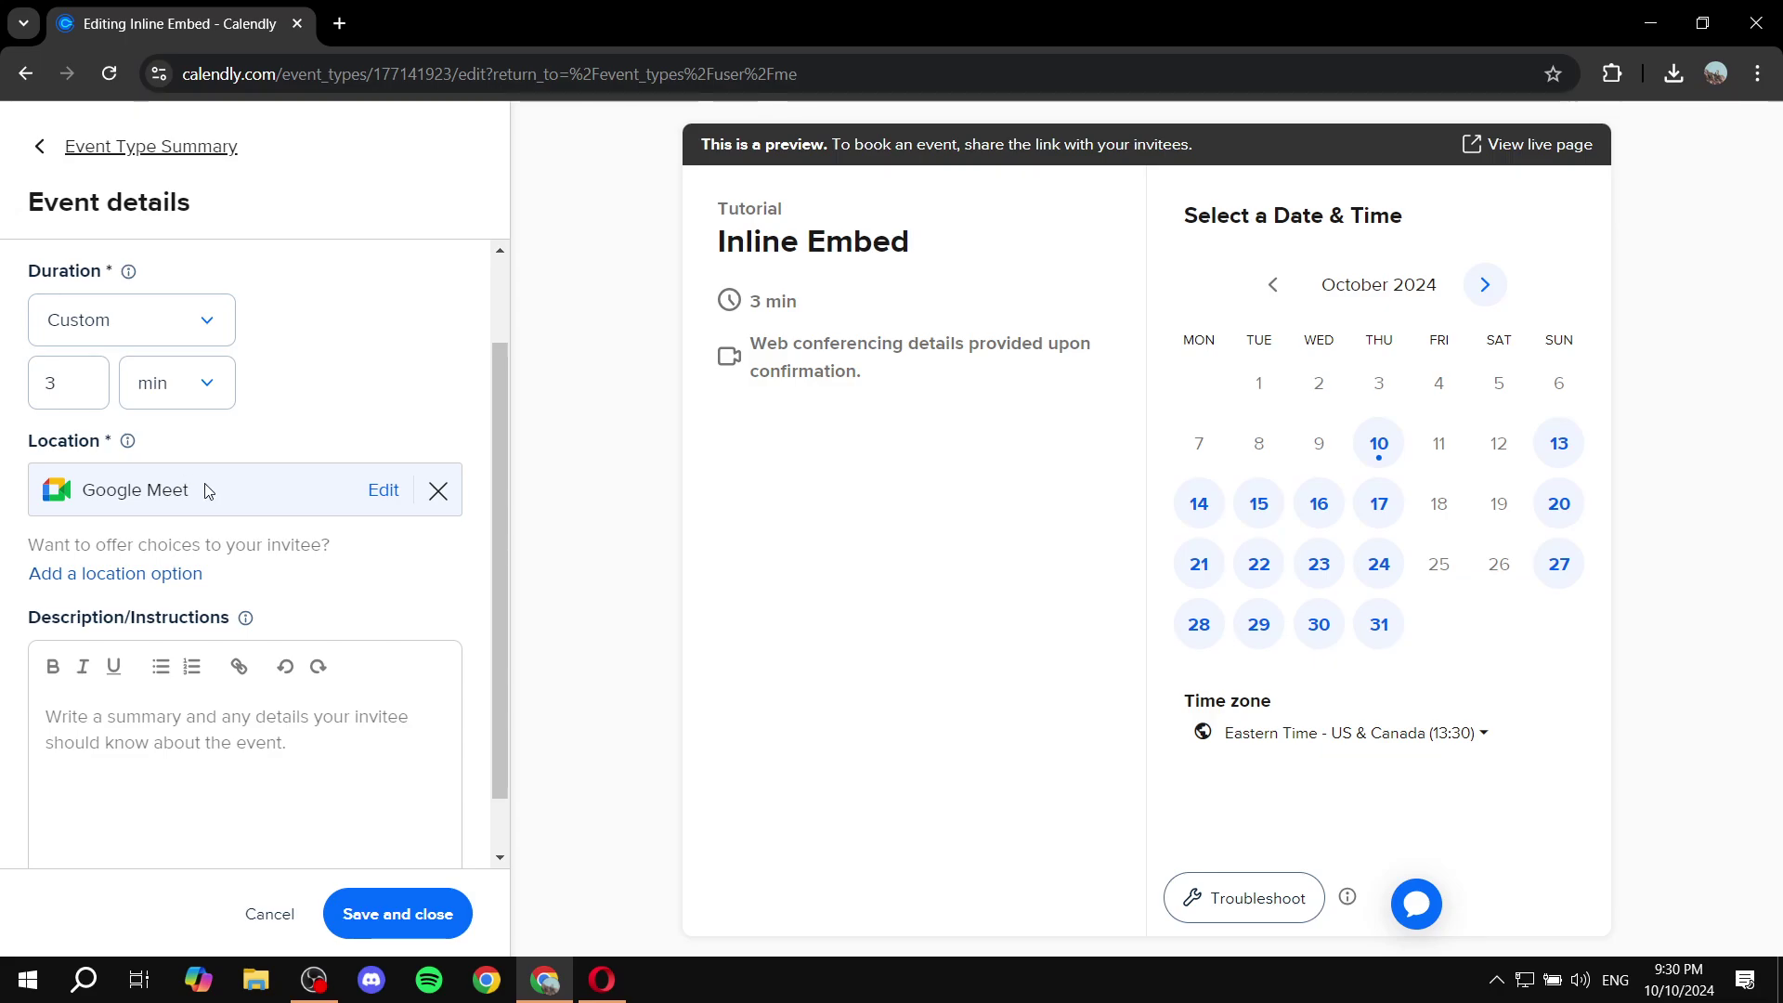
{"action": "left_click", "coordinate": [383, 493]}
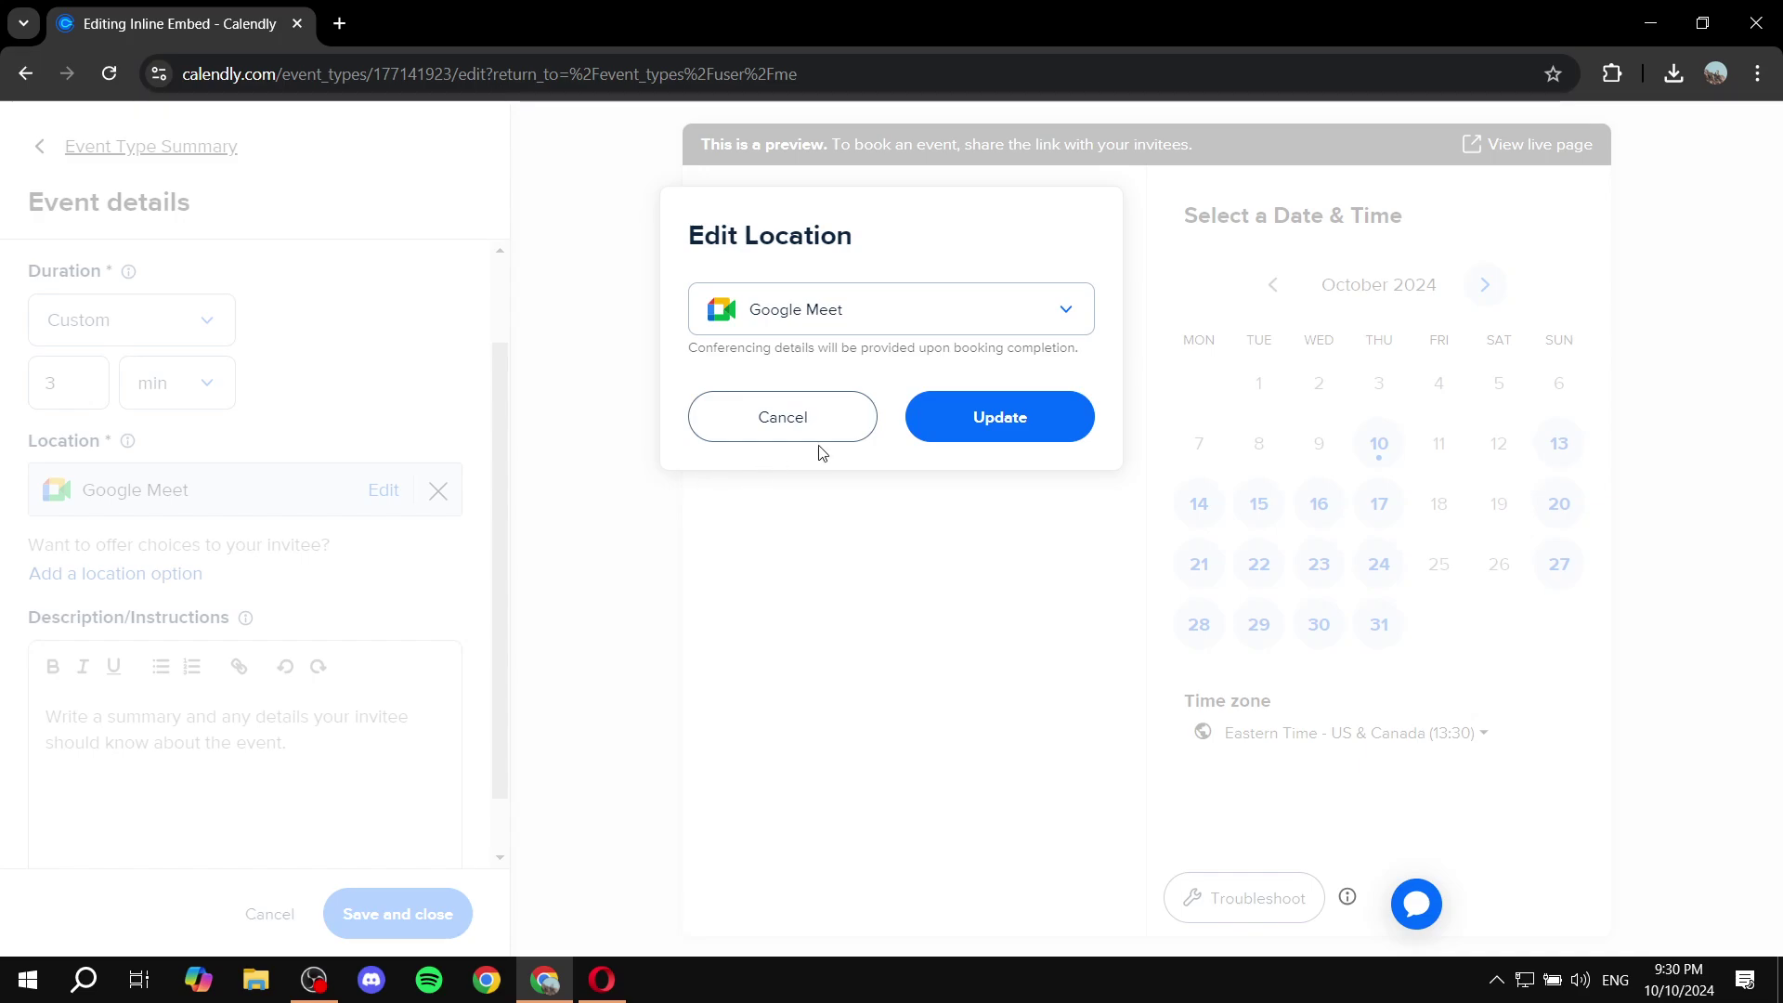
{"action": "left_click", "coordinate": [1019, 294]}
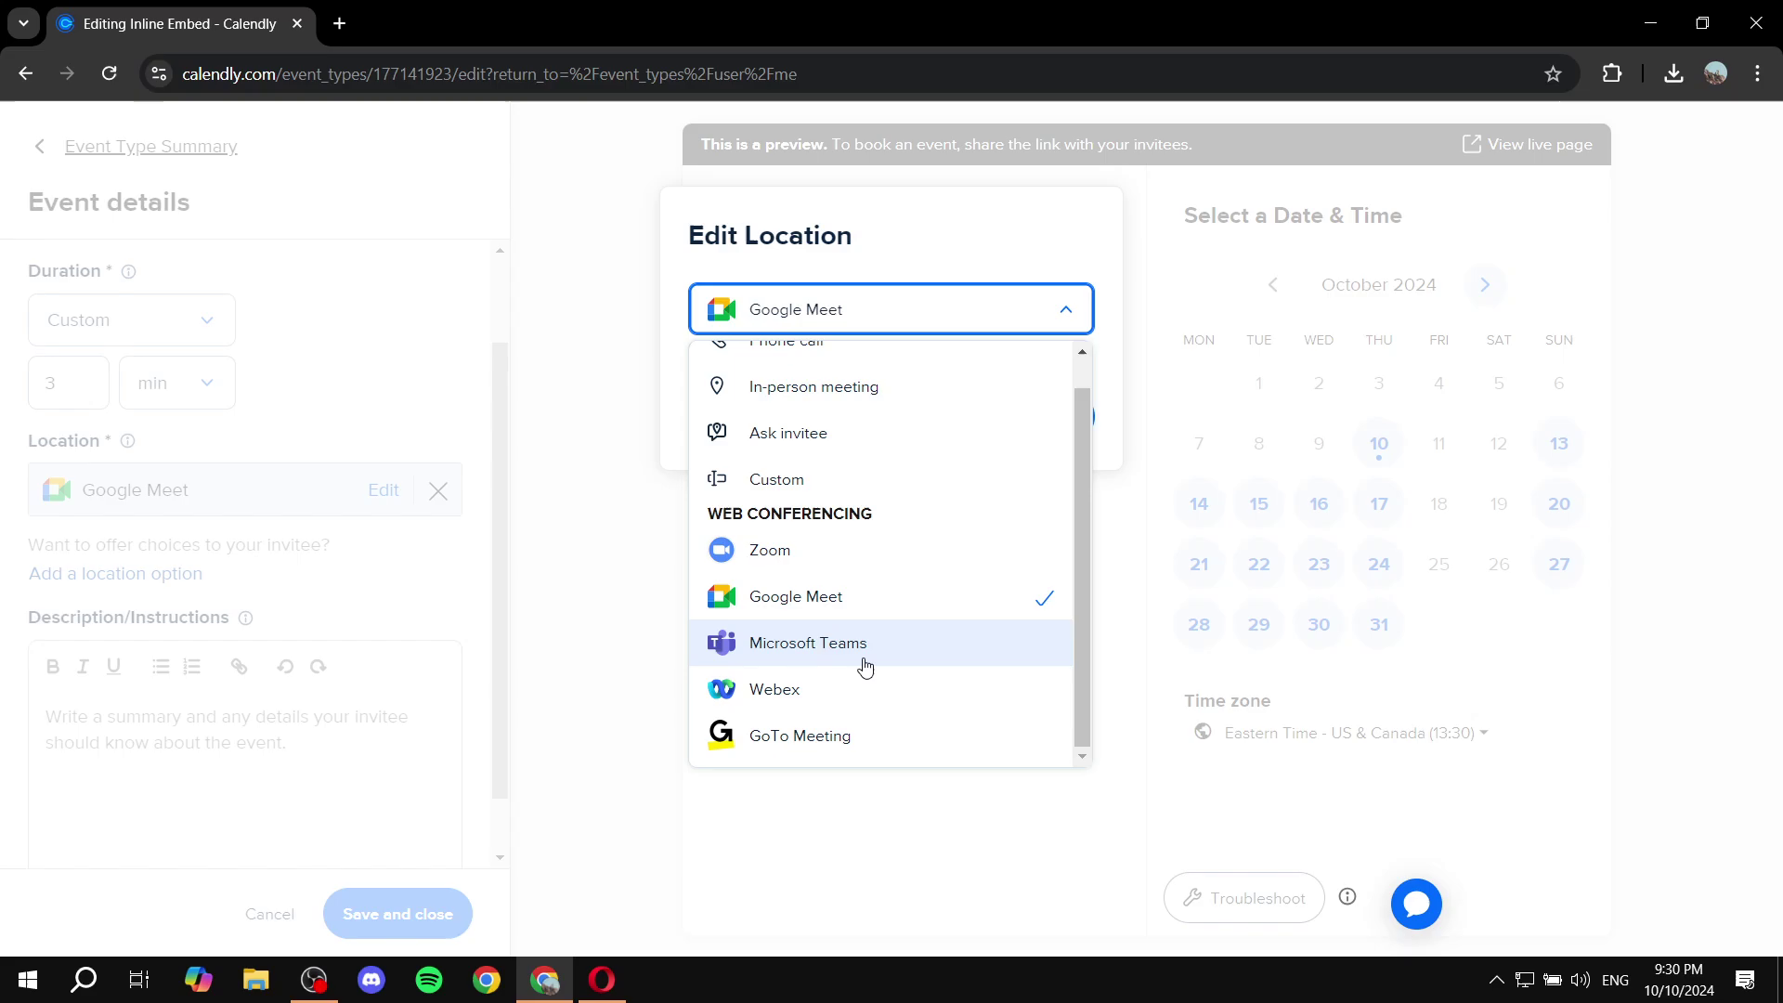
{"action": "scroll", "coordinate": [850, 557], "scroll_direction": "up", "scroll_amount": 1}
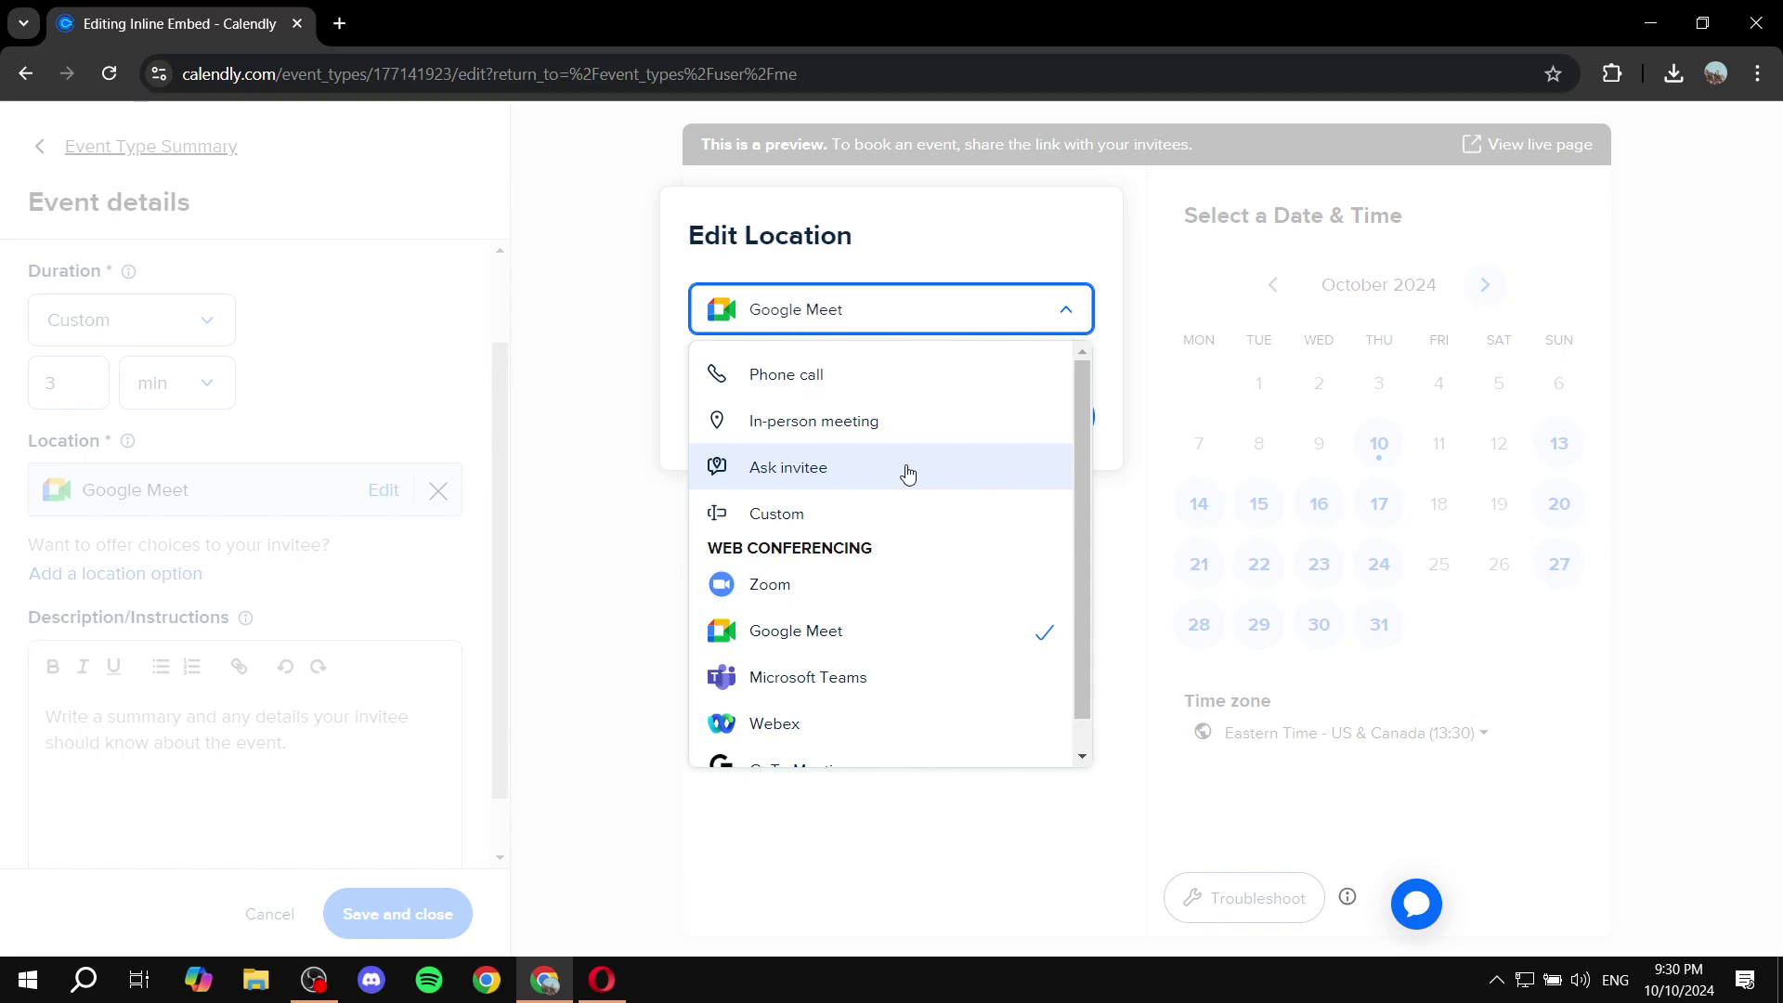
{"action": "scroll", "coordinate": [774, 566], "scroll_direction": "down", "scroll_amount": 1}
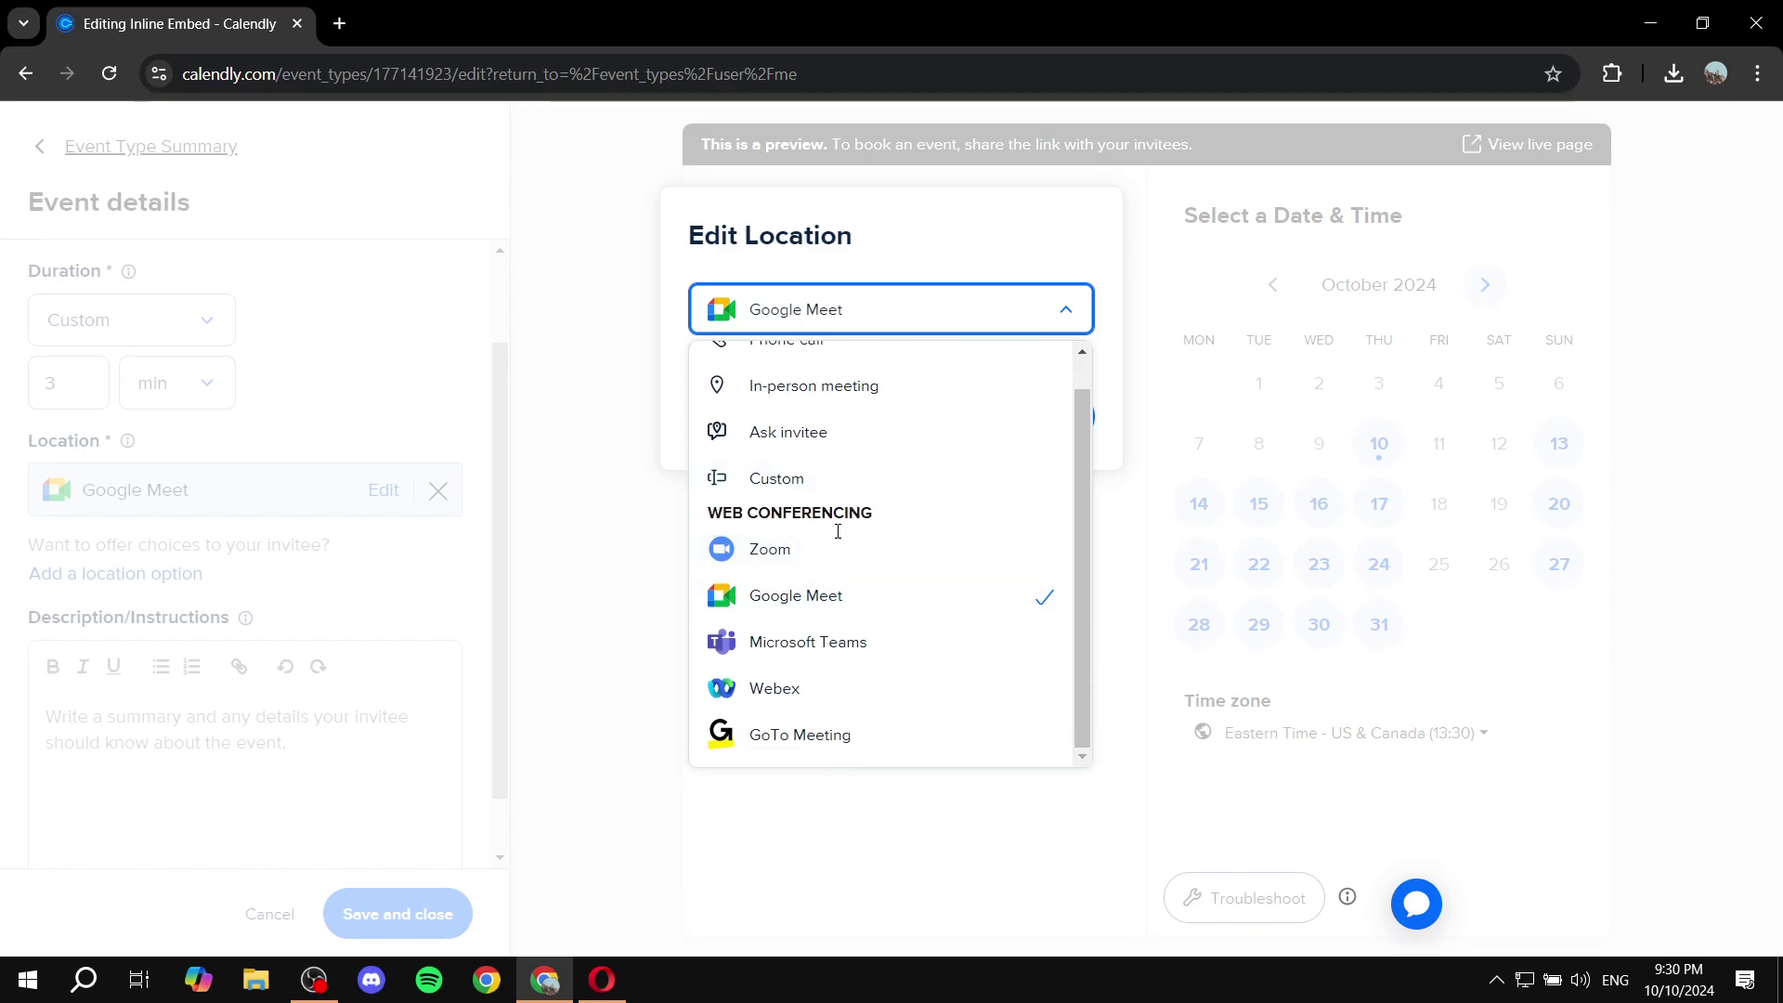
{"action": "left_click", "coordinate": [628, 486]}
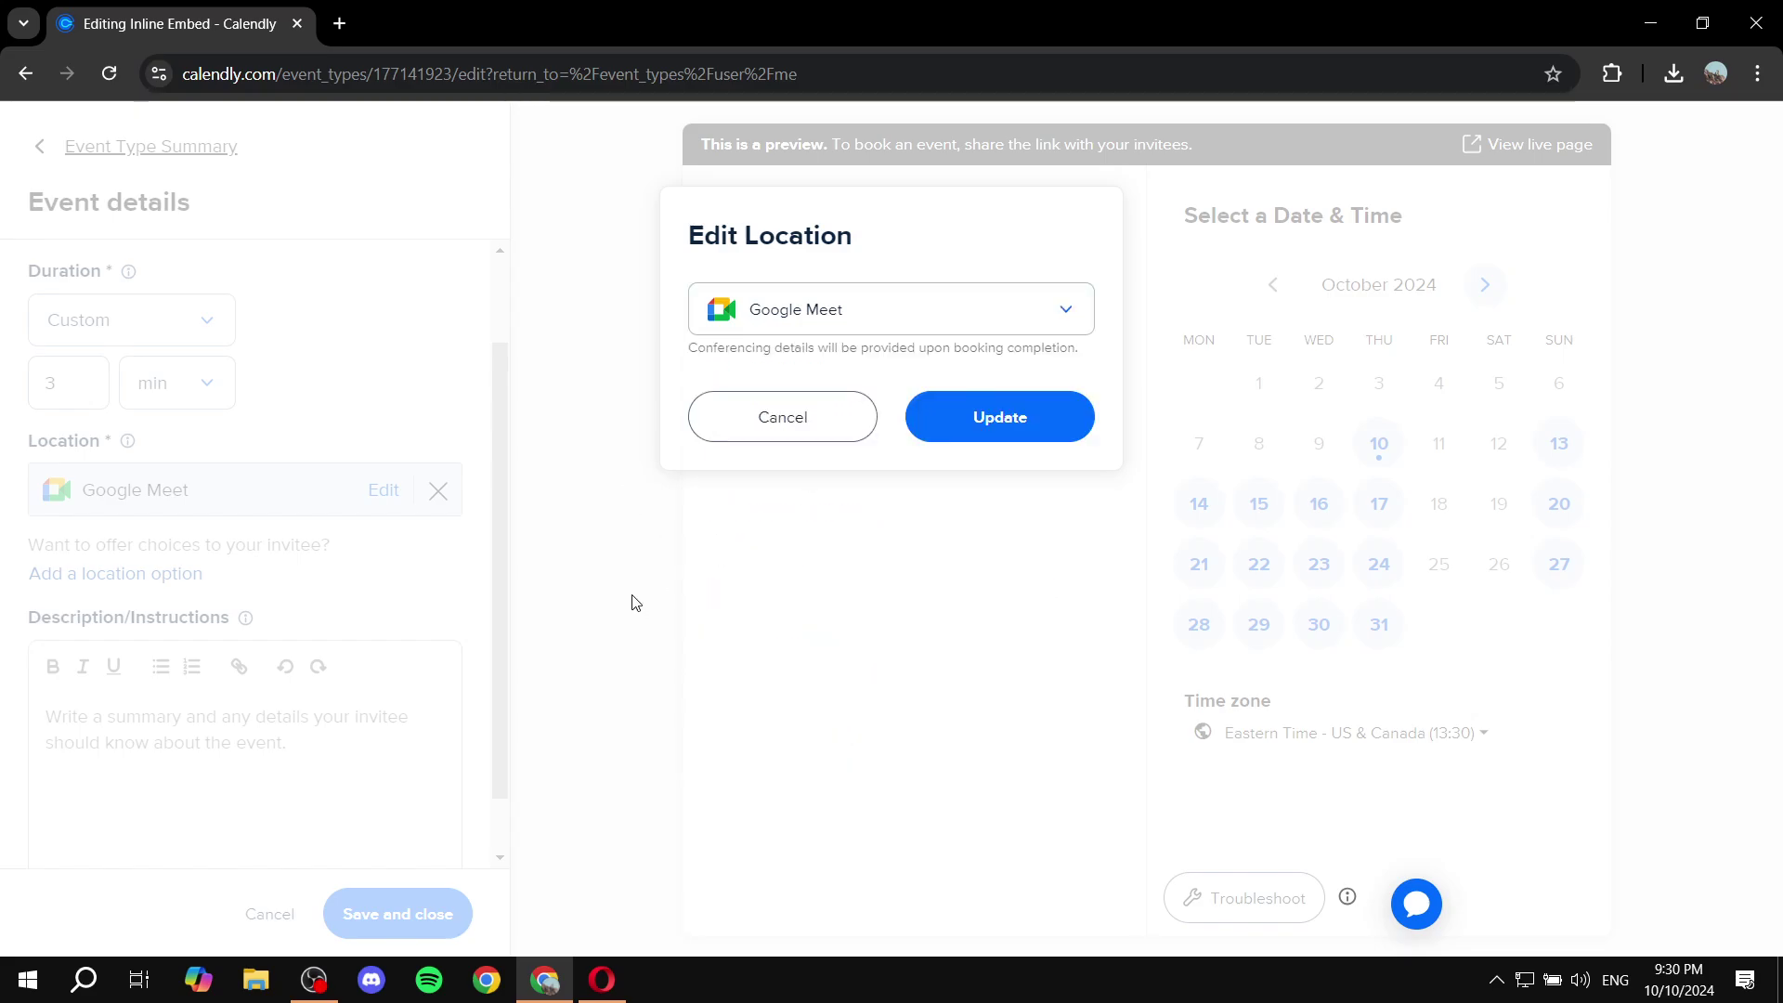
{"action": "left_click", "coordinate": [995, 420]}
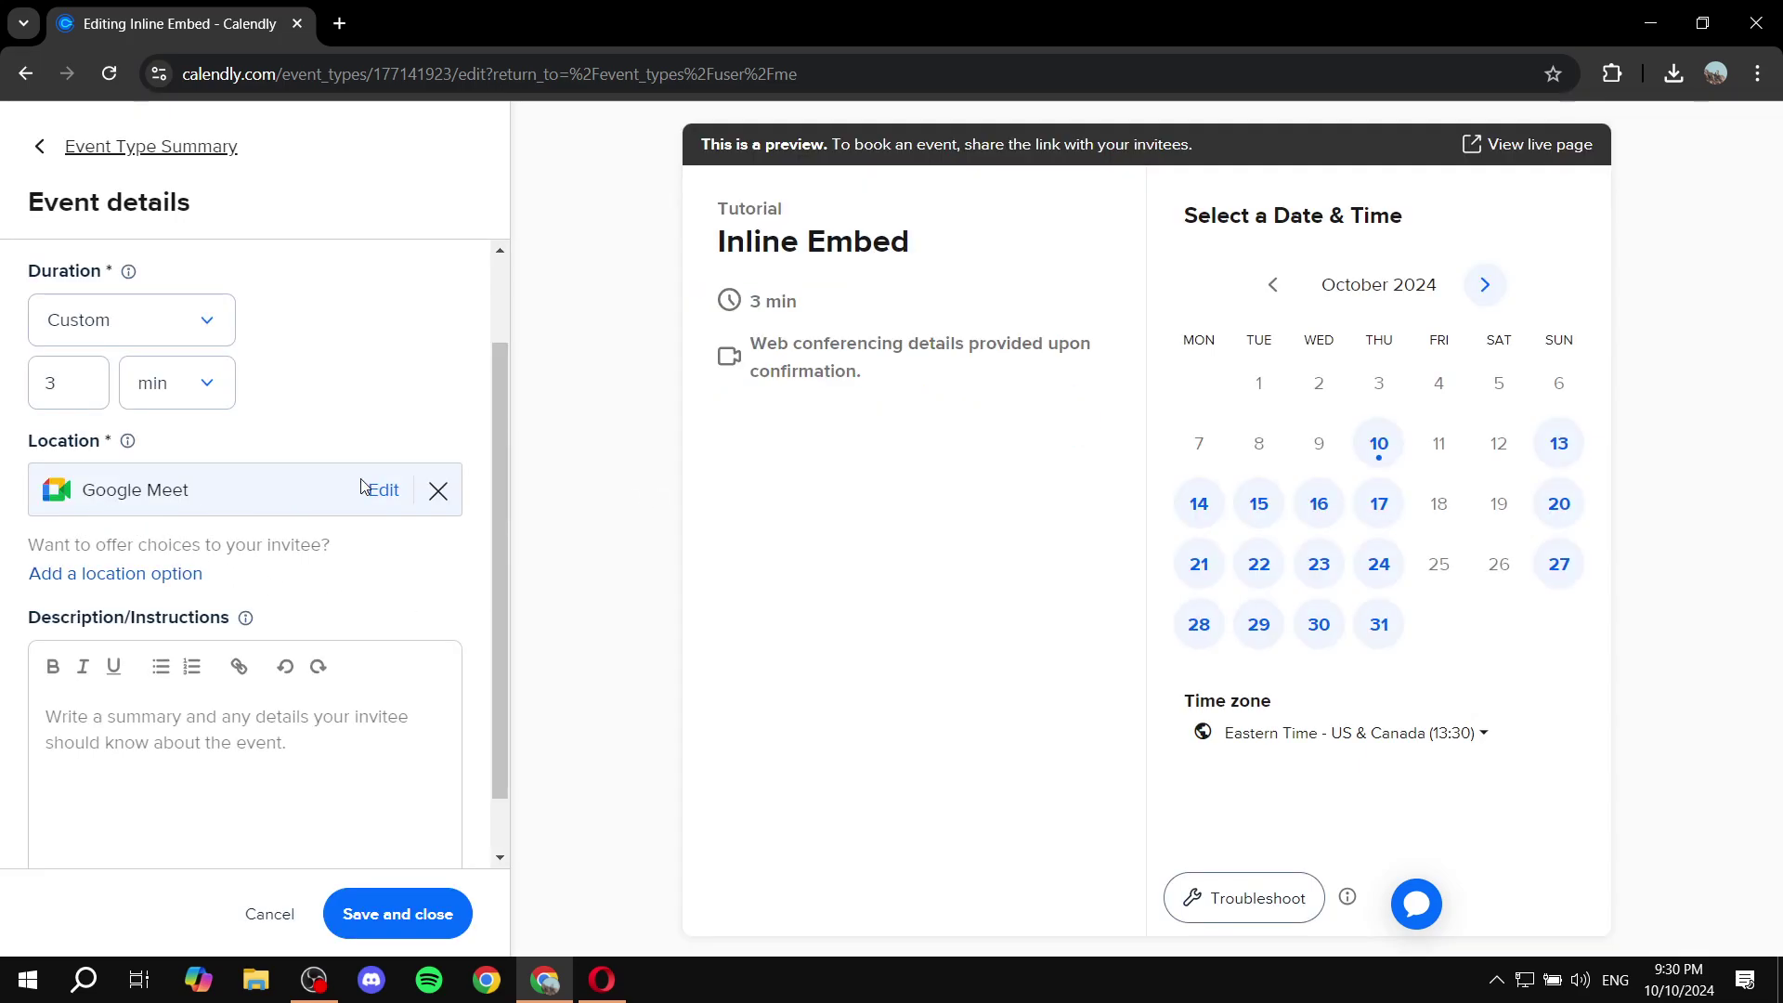
- Save the event details and return to the Event types list
{"action": "left_click", "coordinate": [425, 927]}
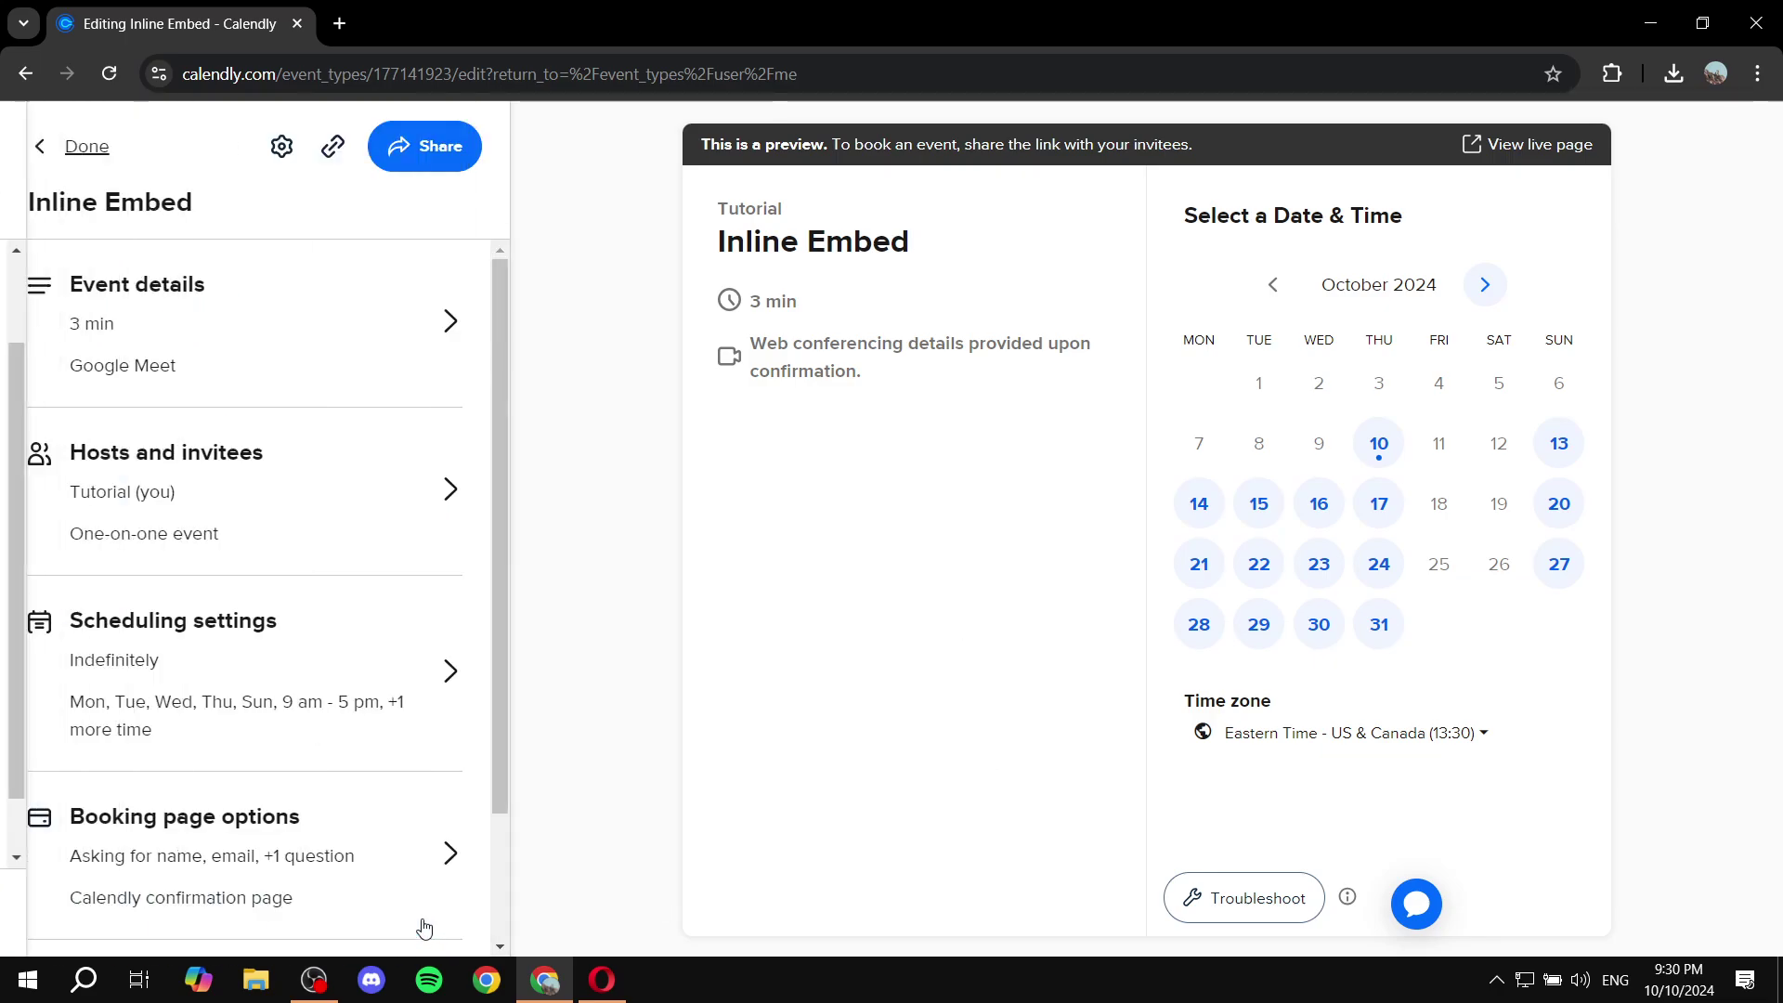
{"action": "left_click", "coordinate": [51, 154]}
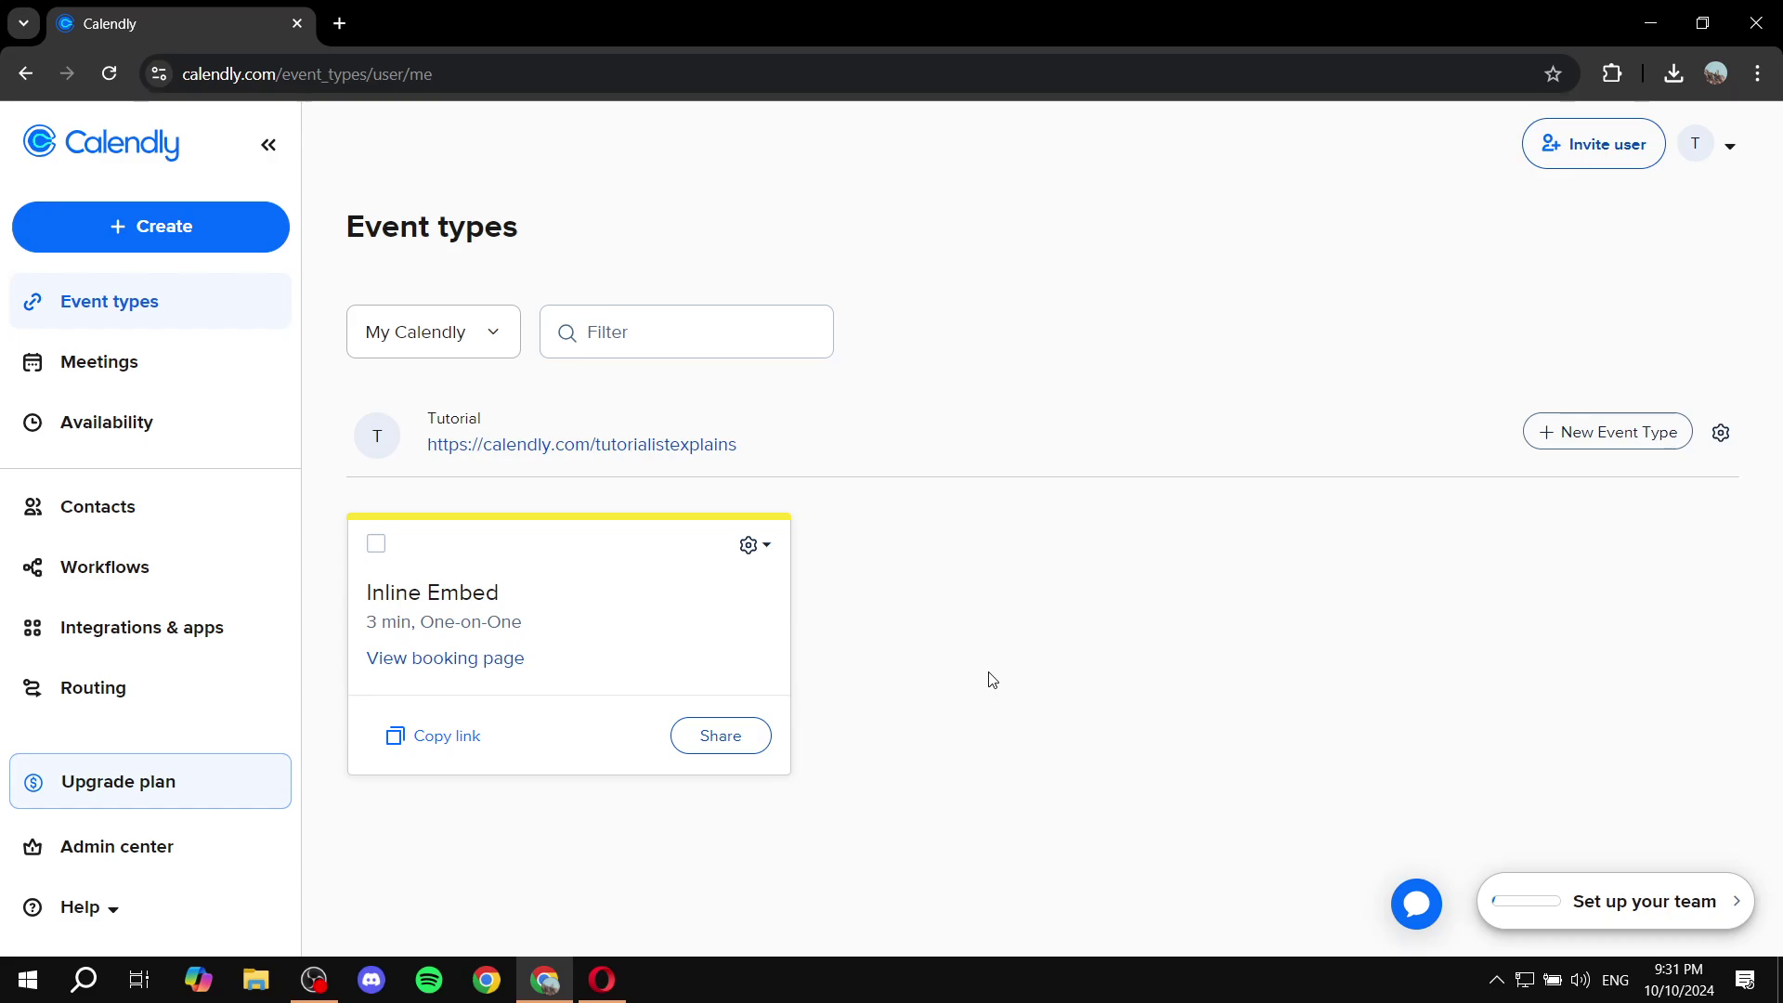
{"action": "left_click", "coordinate": [602, 980]}
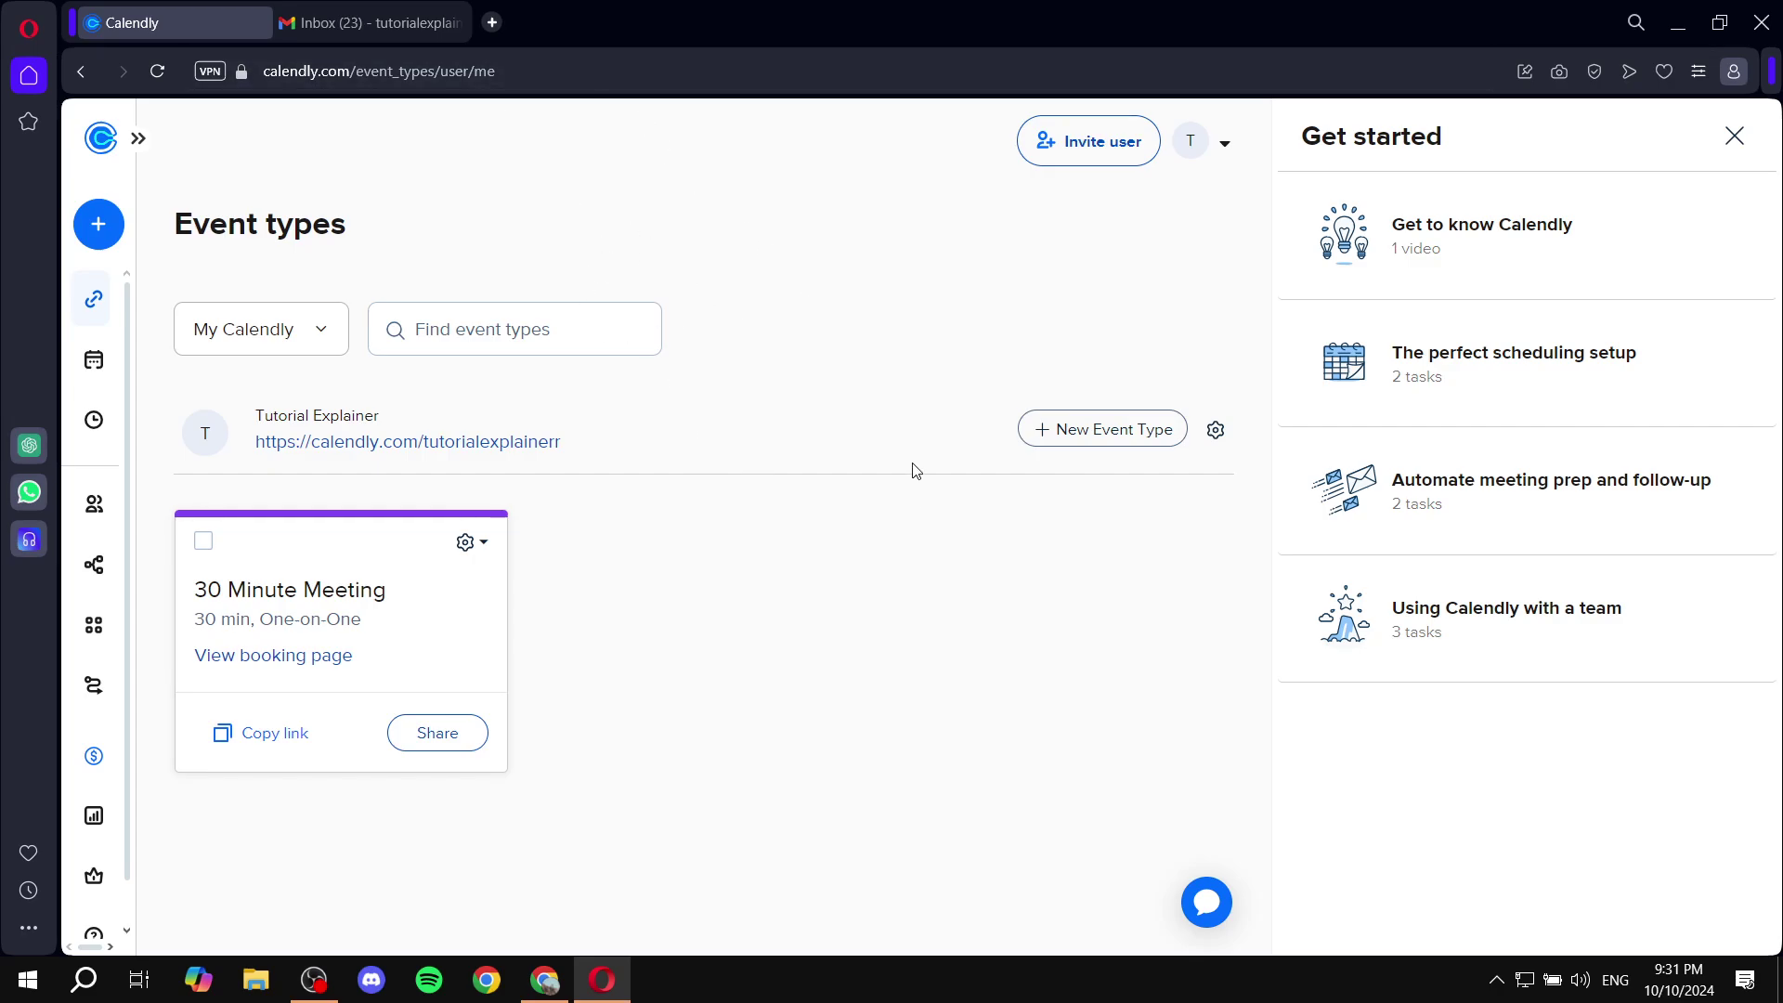
{"action": "left_click", "coordinate": [548, 983]}
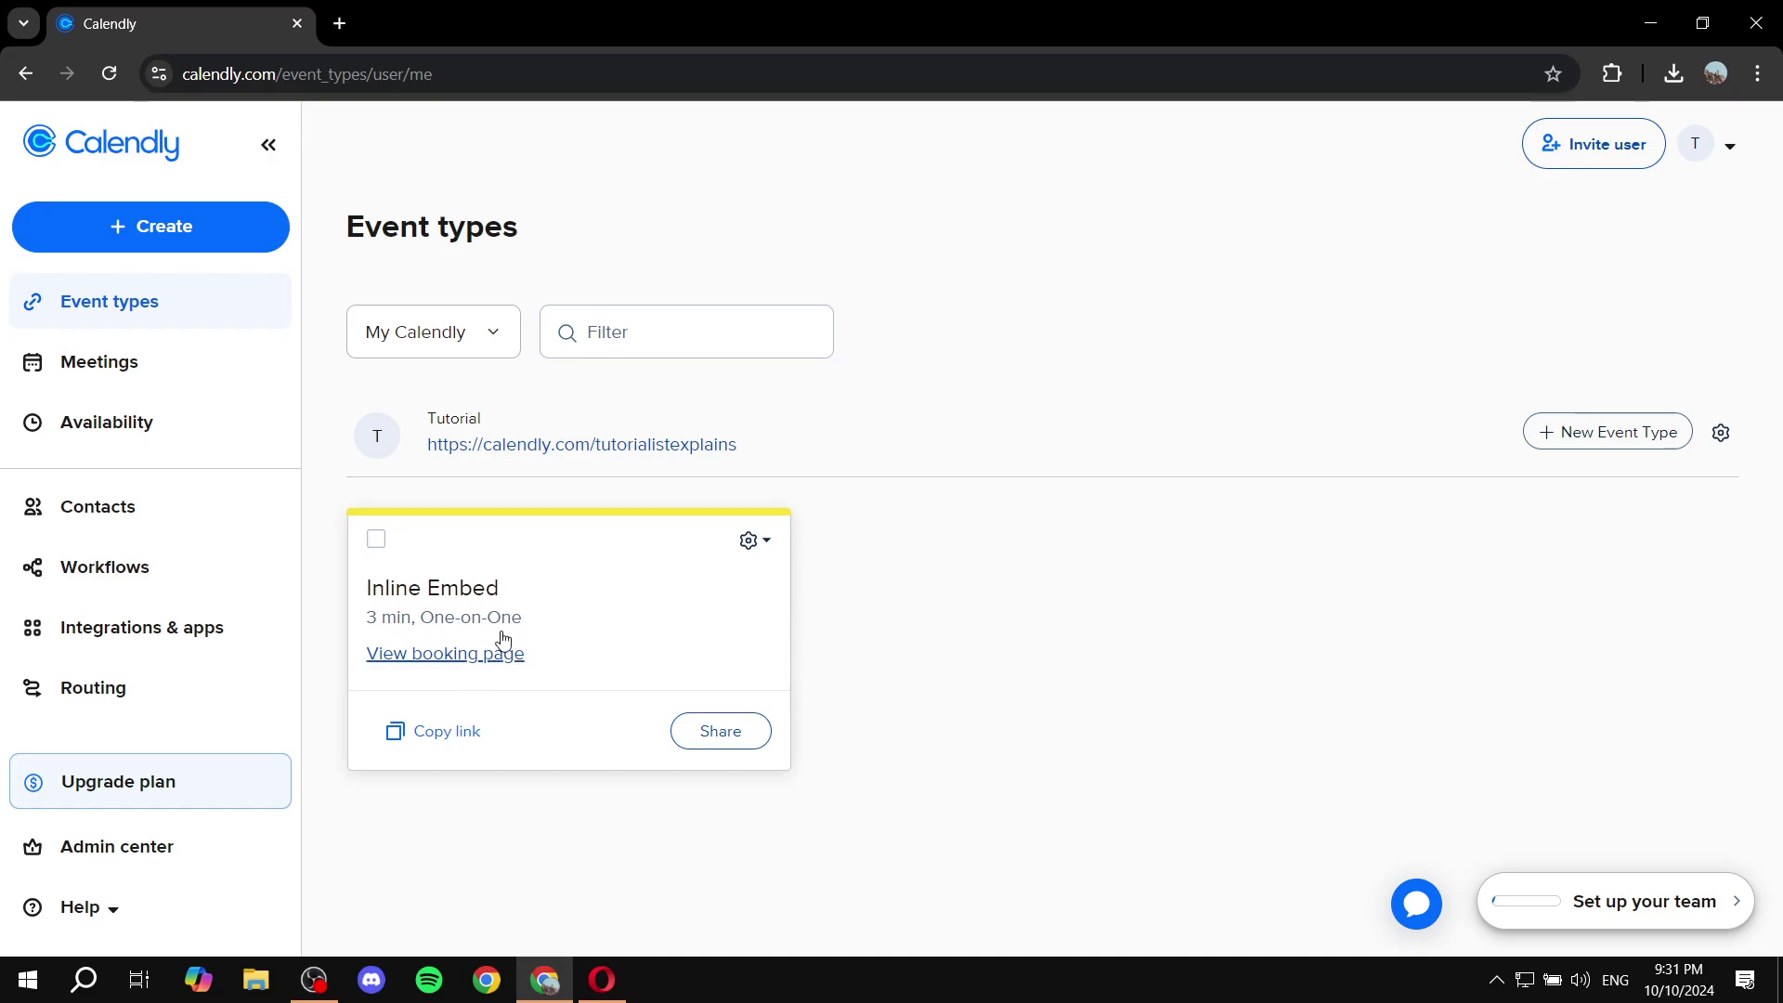
{"action": "left_click", "coordinate": [538, 601]}
{"action": "left_click", "coordinate": [25, 74]}
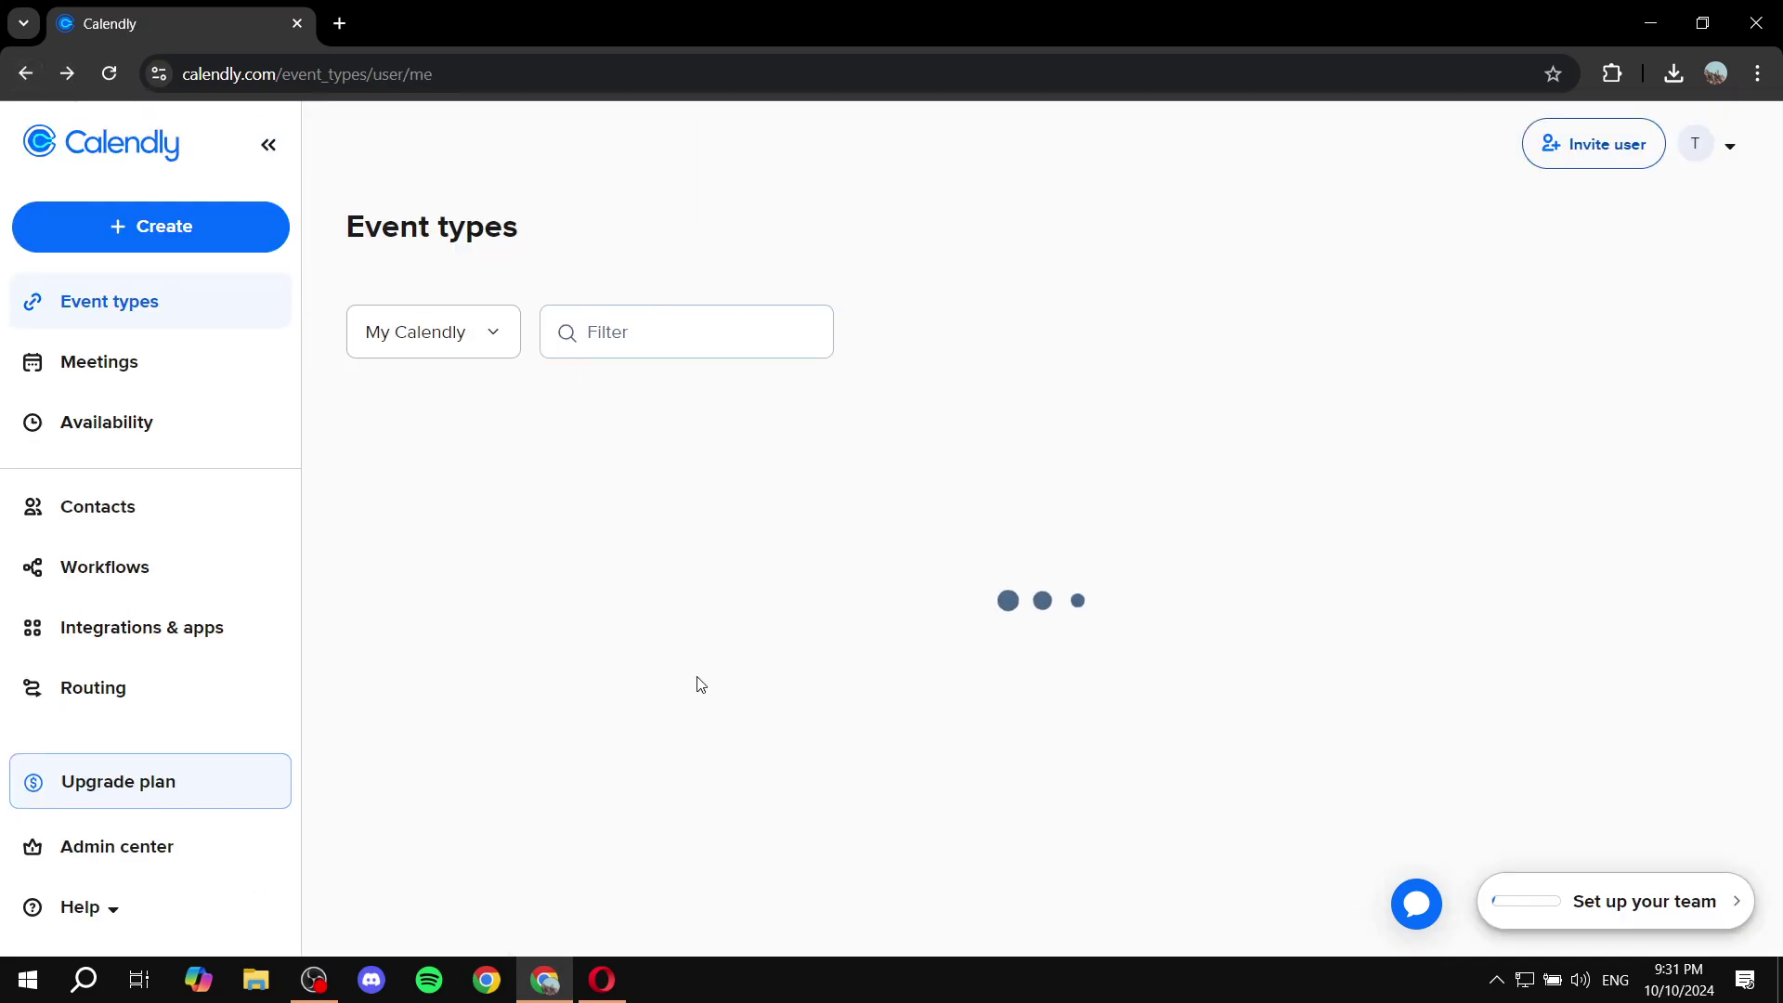
- Copy the Inline Embed booking link and select the address bar in Opera
{"action": "left_click", "coordinate": [720, 732]}
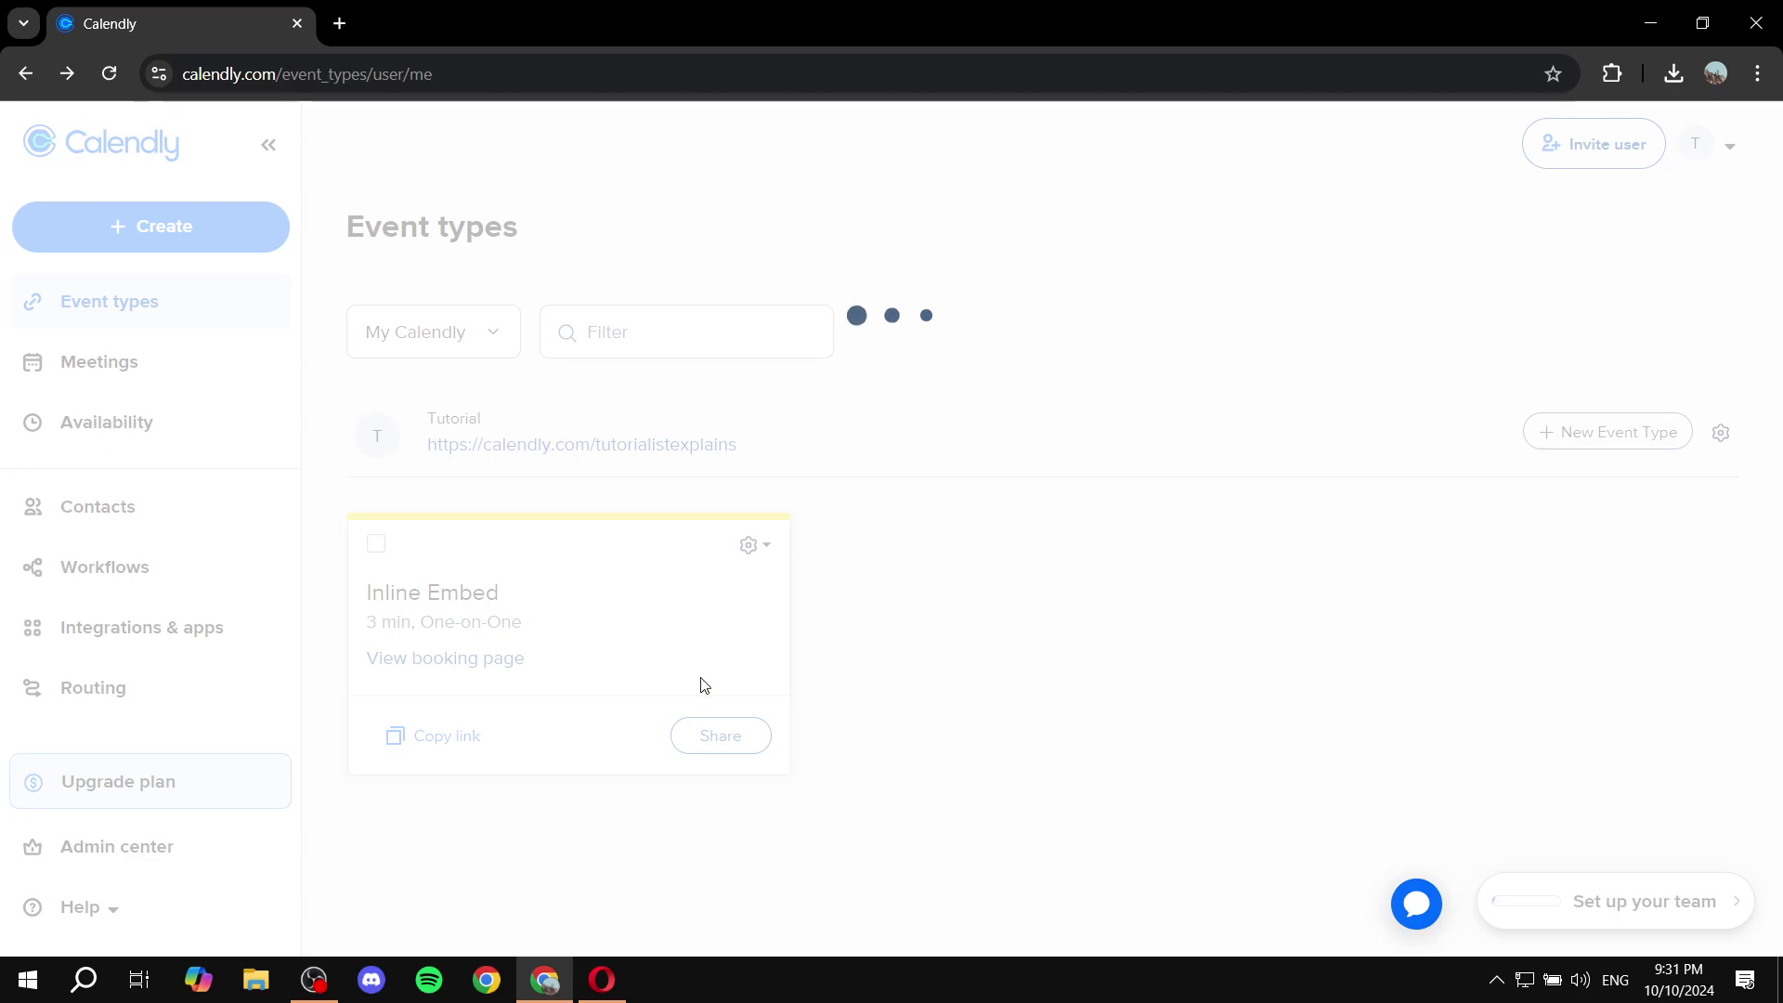
{"action": "left_click", "coordinate": [1148, 503]}
{"action": "left_click", "coordinate": [1291, 205]}
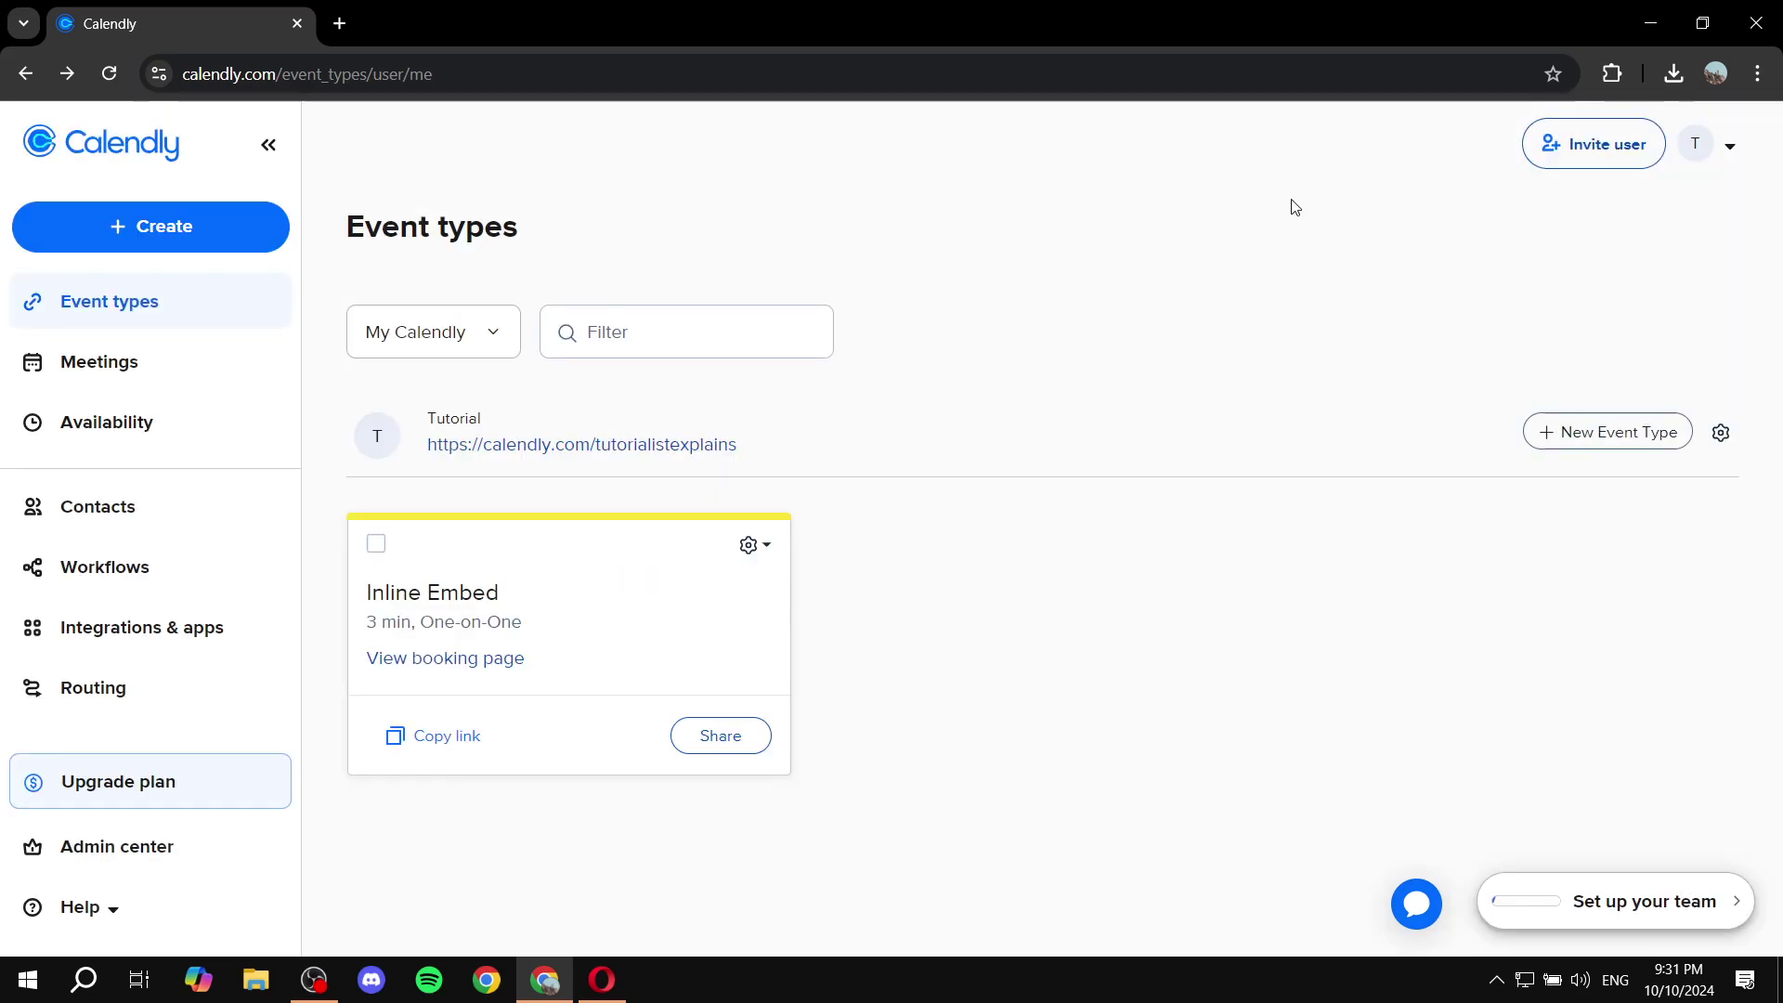
{"action": "left_click", "coordinate": [602, 980]}
{"action": "left_click", "coordinate": [430, 74]}
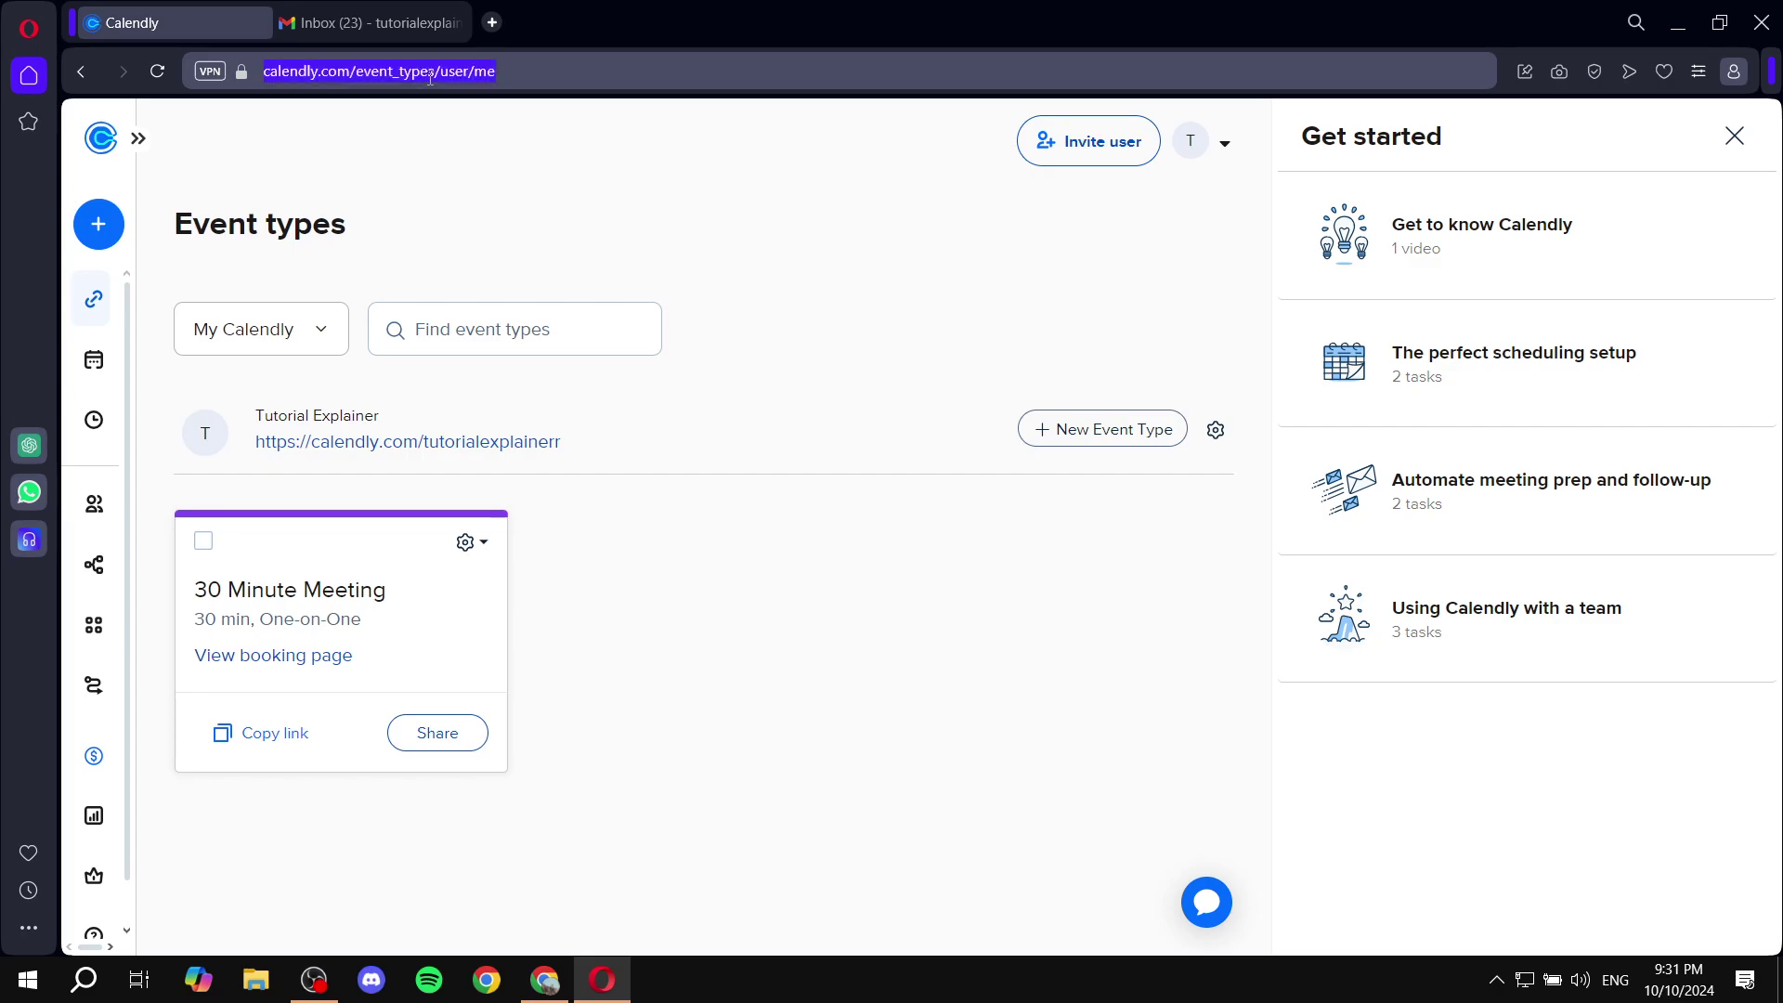
- Open the pasted booking link and choose the 9:35pm slot on Thursday, October 10
{"action": "type", "text": "https://calendly.com/tutorialistexplains/inline-embed"}
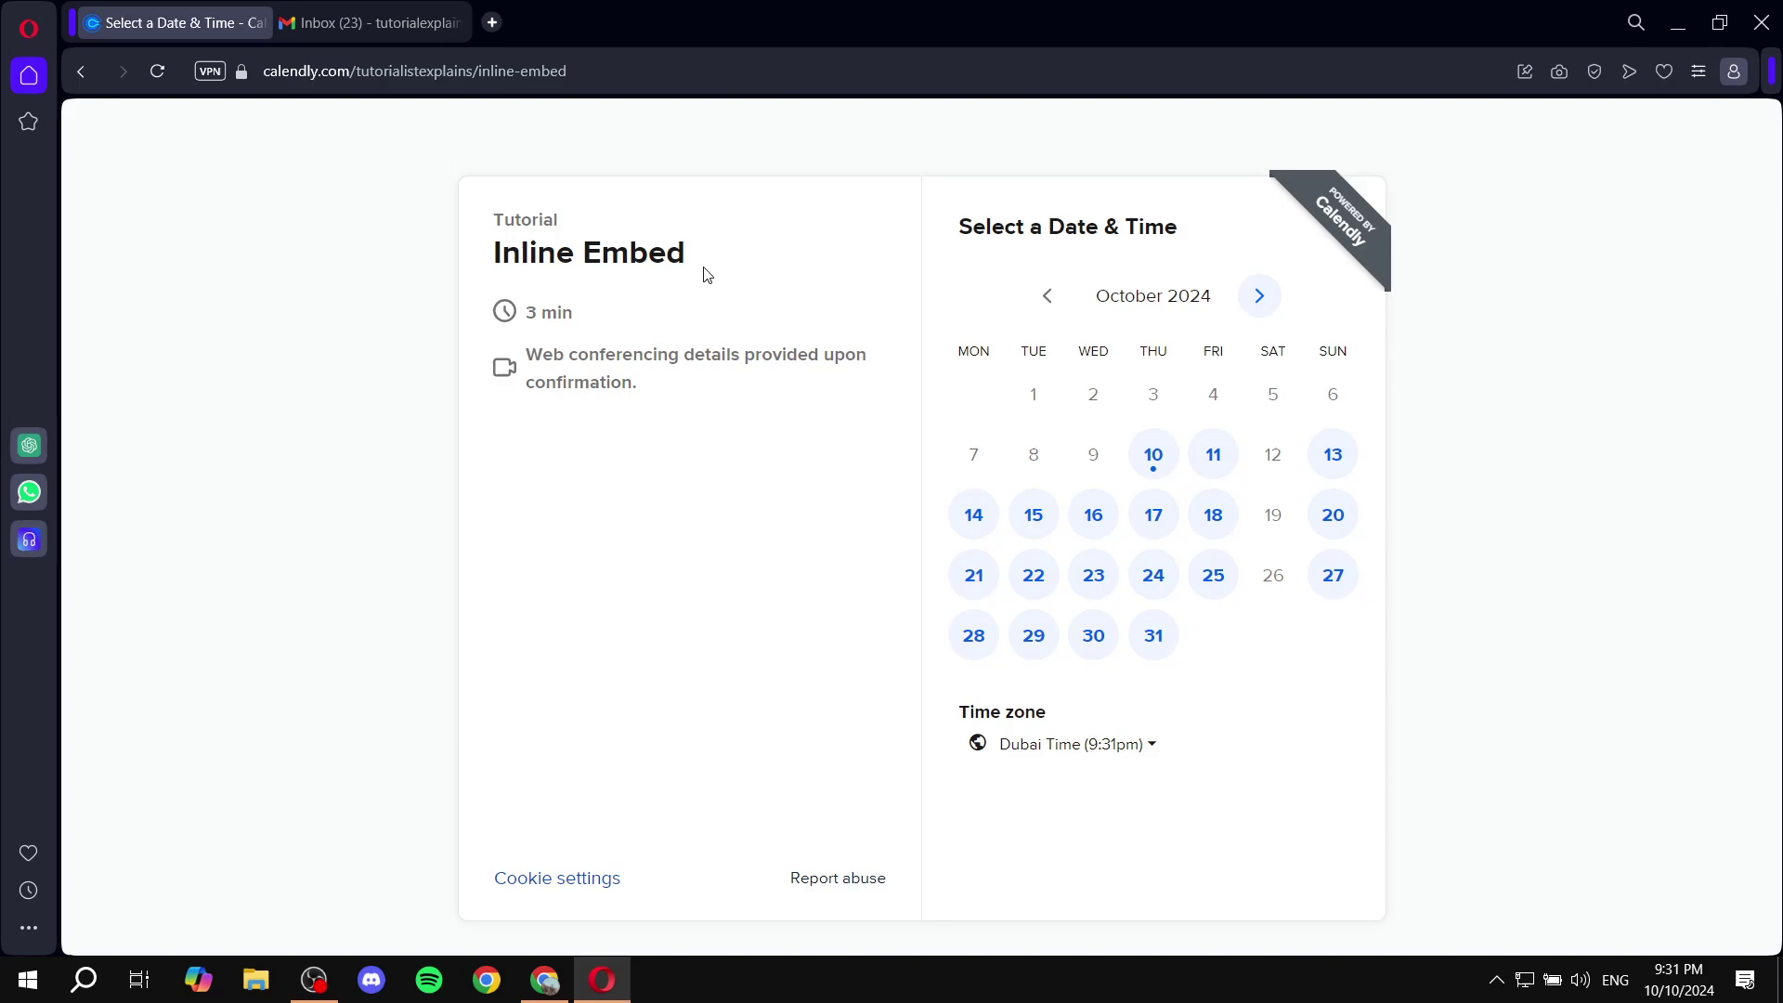
{"action": "left_click", "coordinate": [1157, 457]}
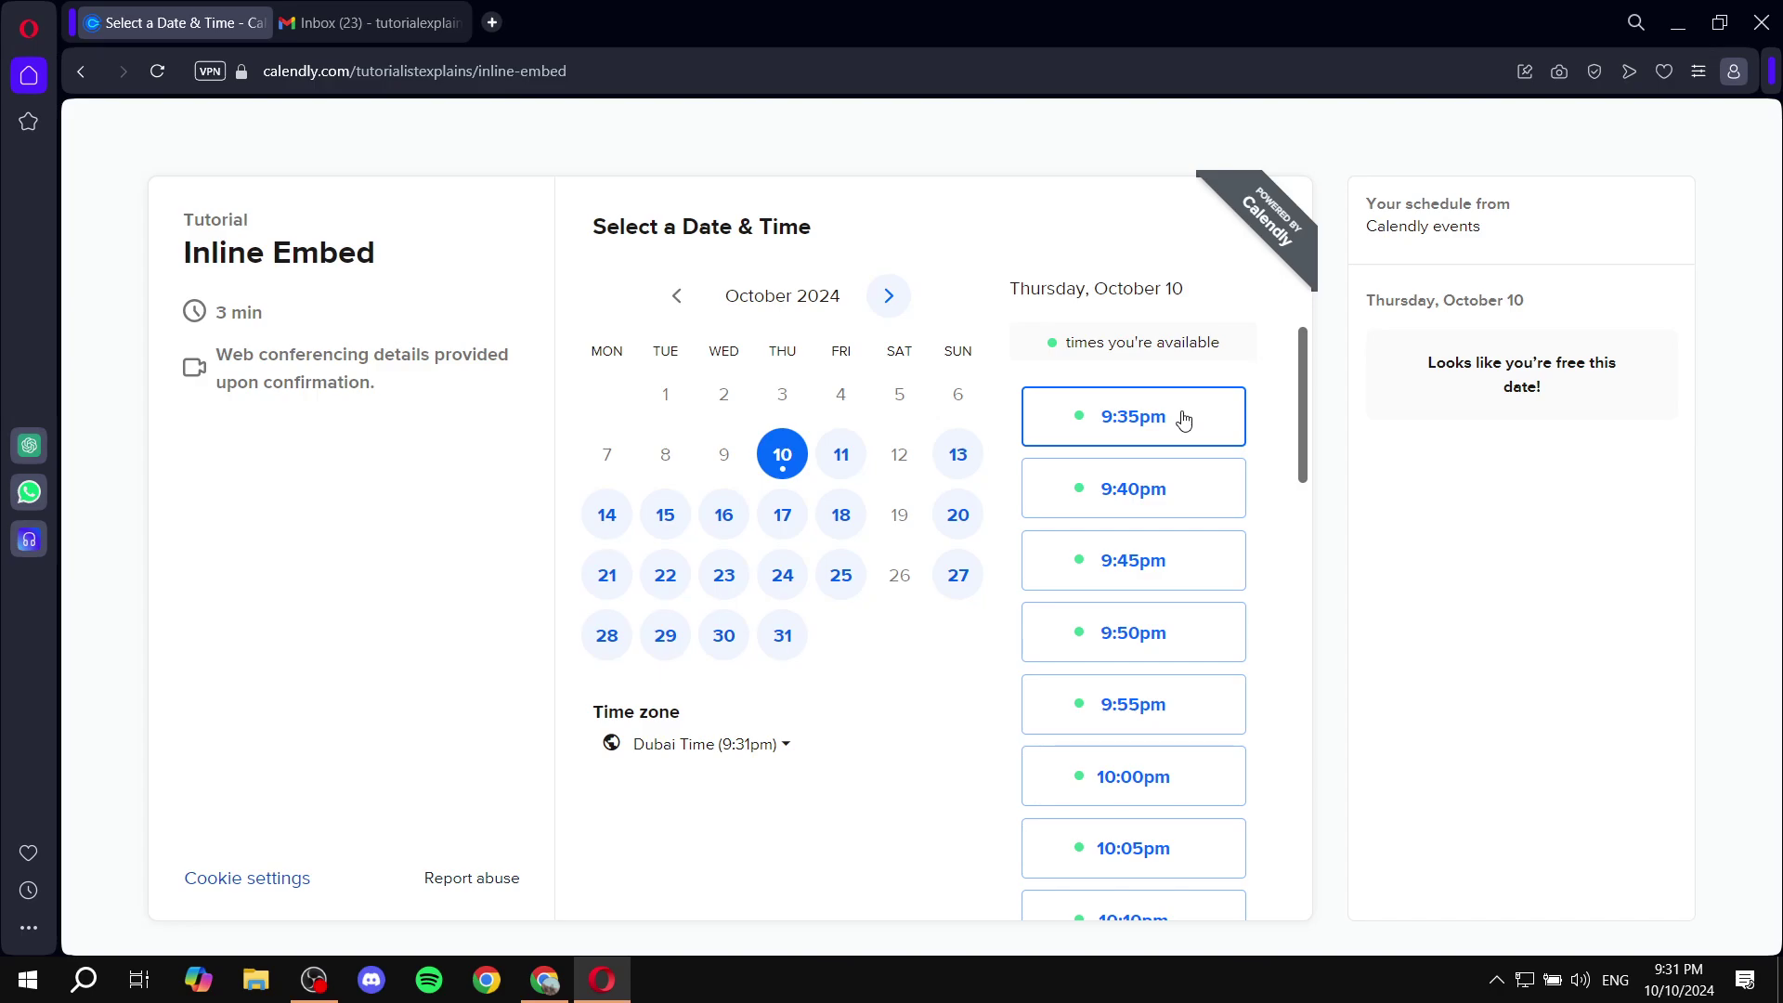
{"action": "left_click", "coordinate": [1184, 420]}
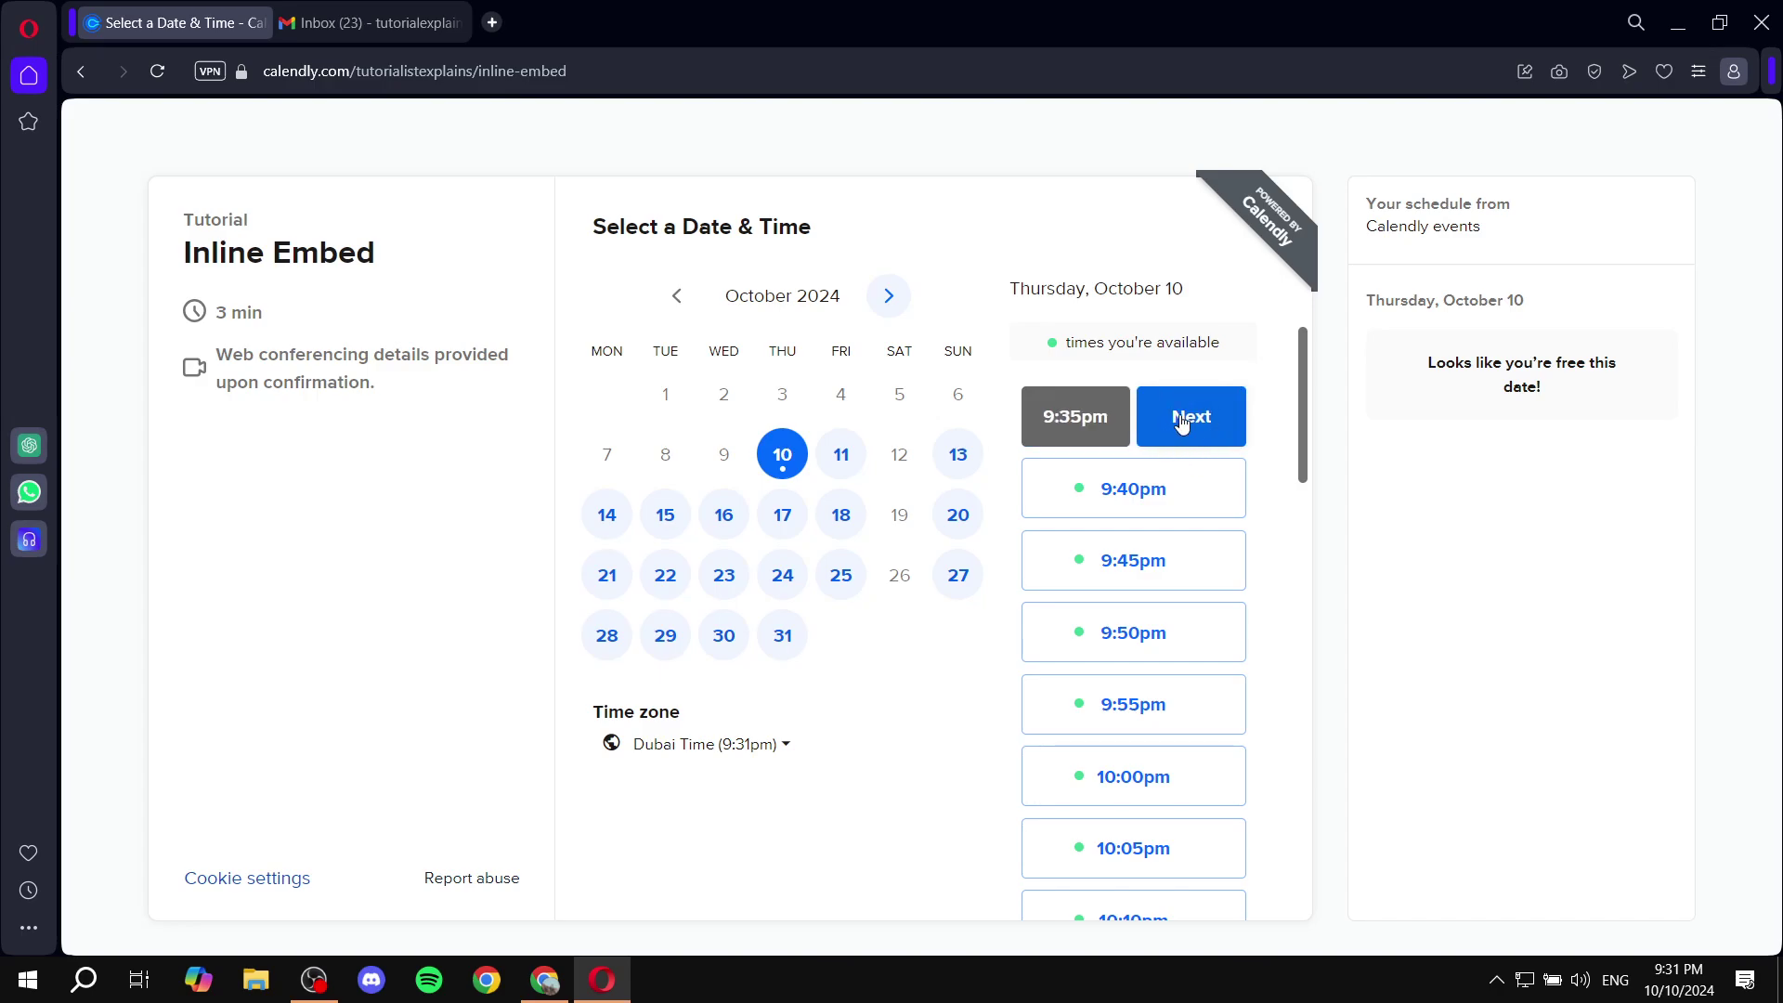
{"action": "left_click", "coordinate": [1191, 420]}
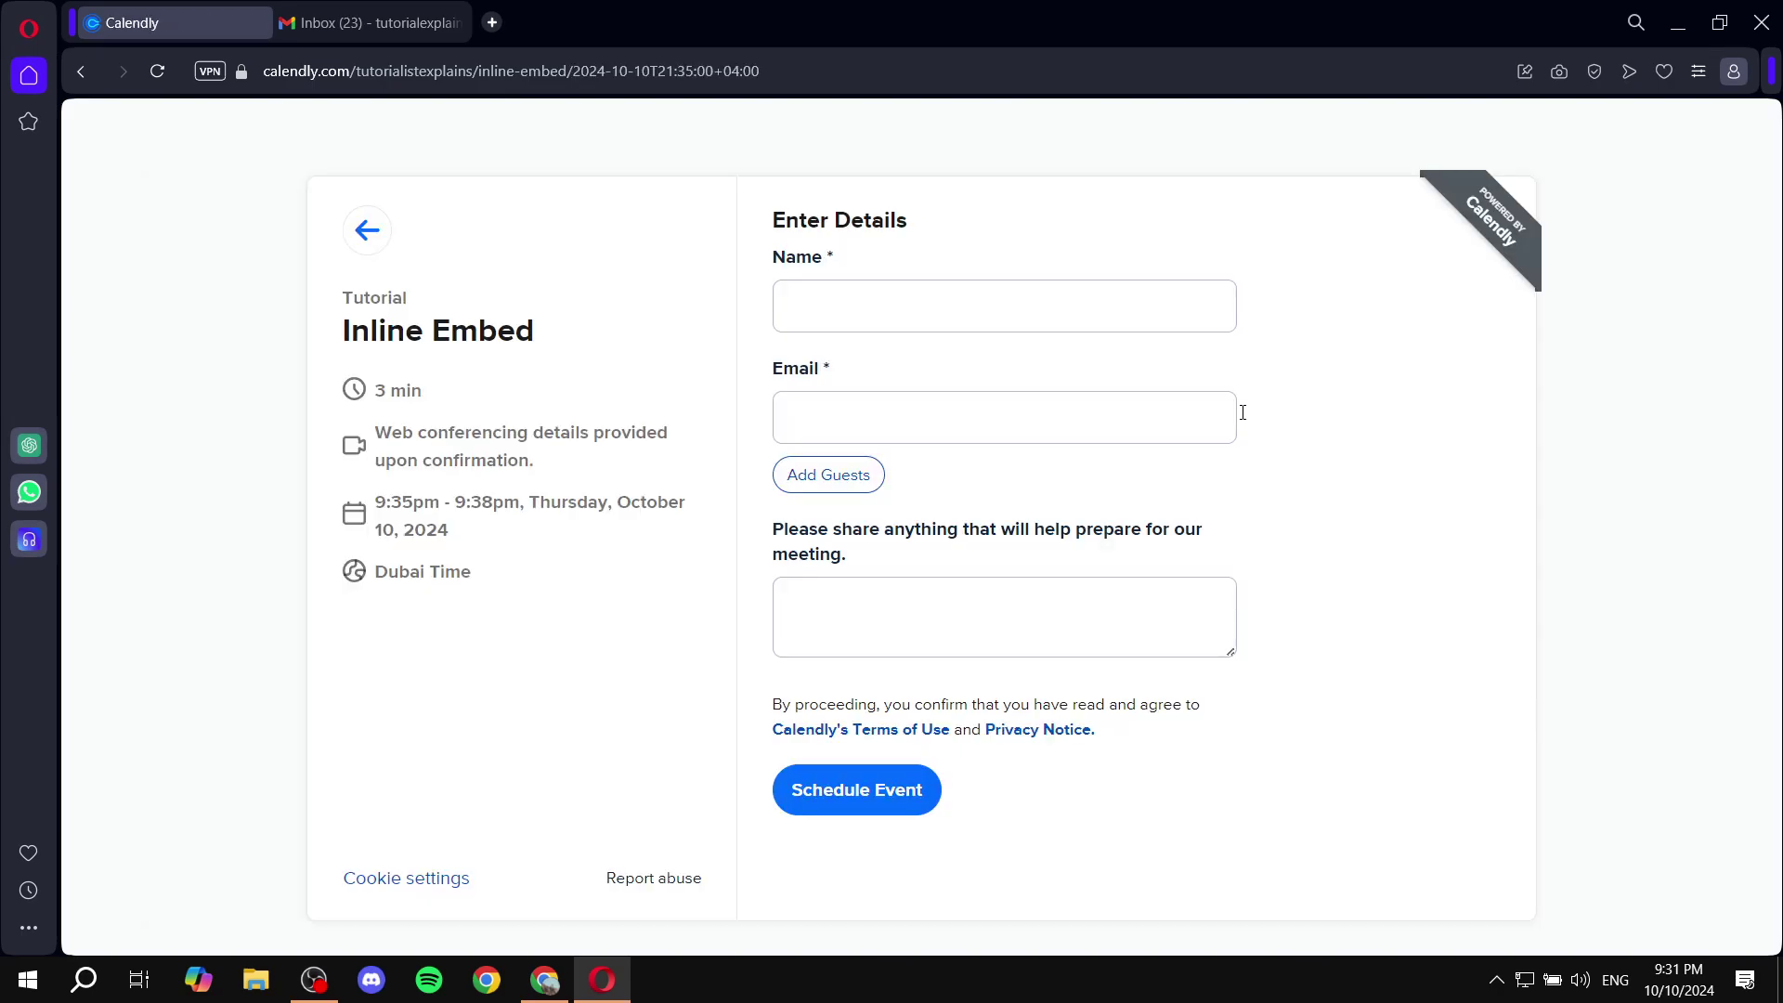
- Fill in the invitee's name and e-mail, add a 'Hello' note, and schedule the event
{"action": "left_click", "coordinate": [1024, 310]}
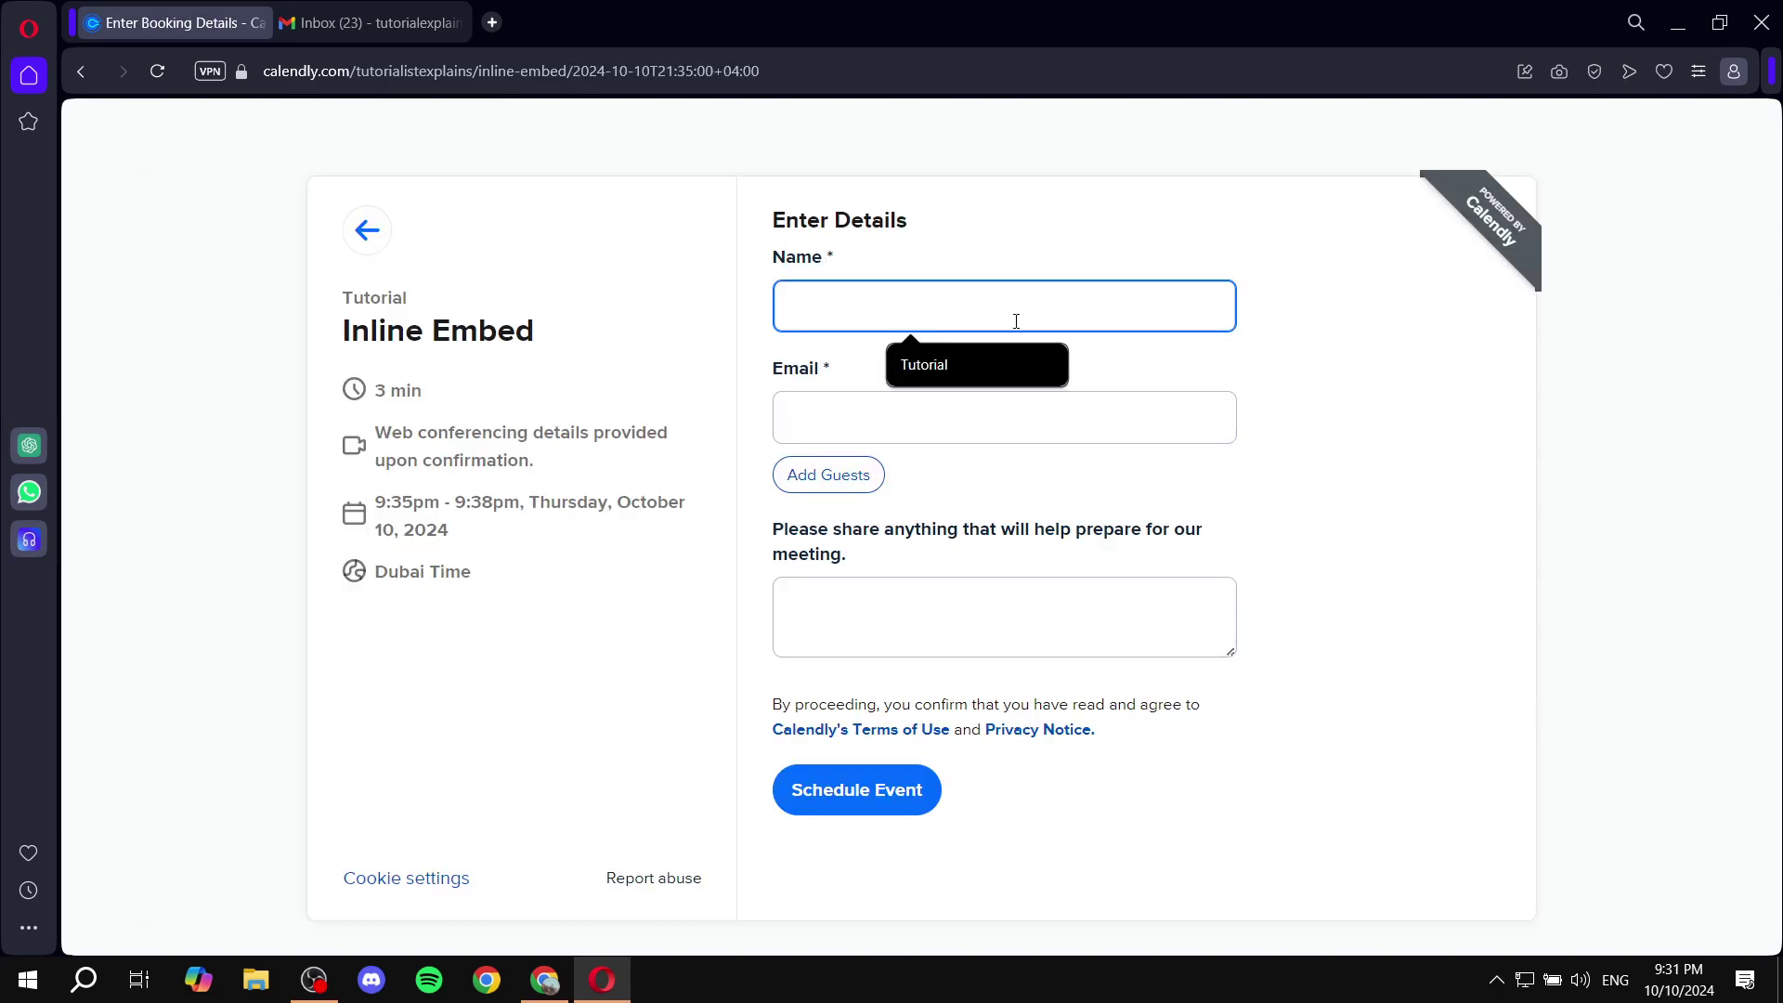
{"action": "left_click", "coordinate": [966, 365]}
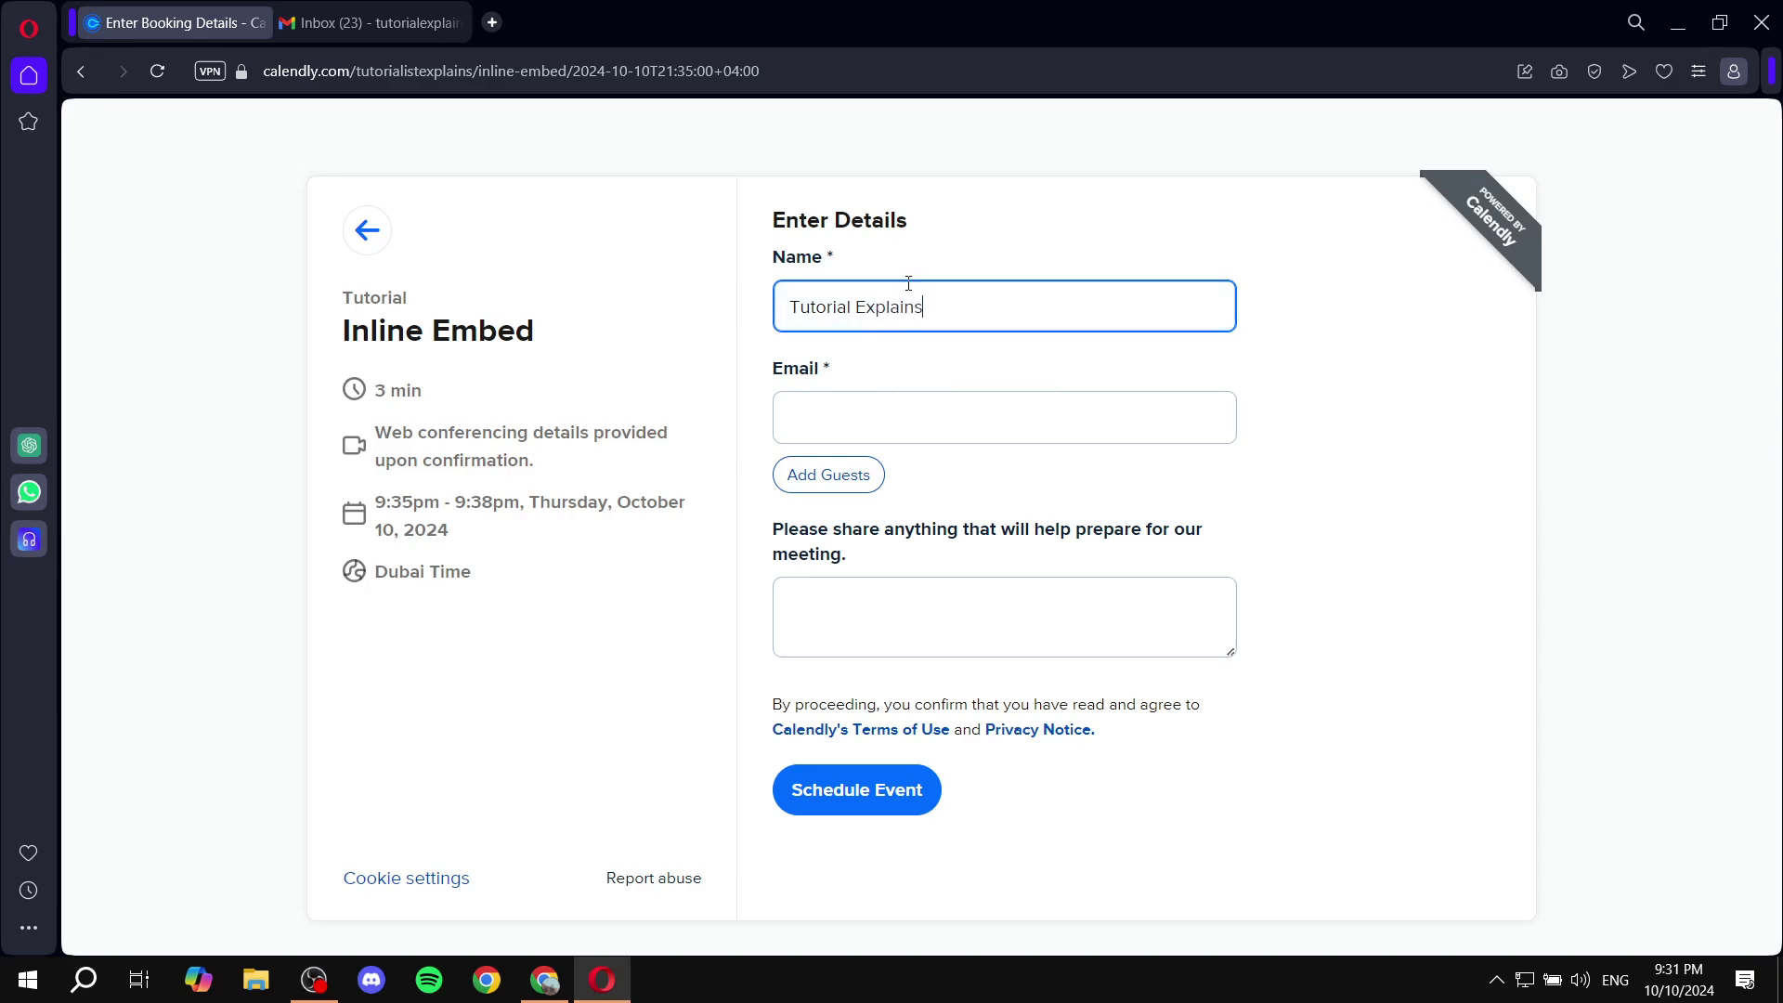
{"action": "key", "text": "Tab"}
{"action": "type", "text": "Tut"}
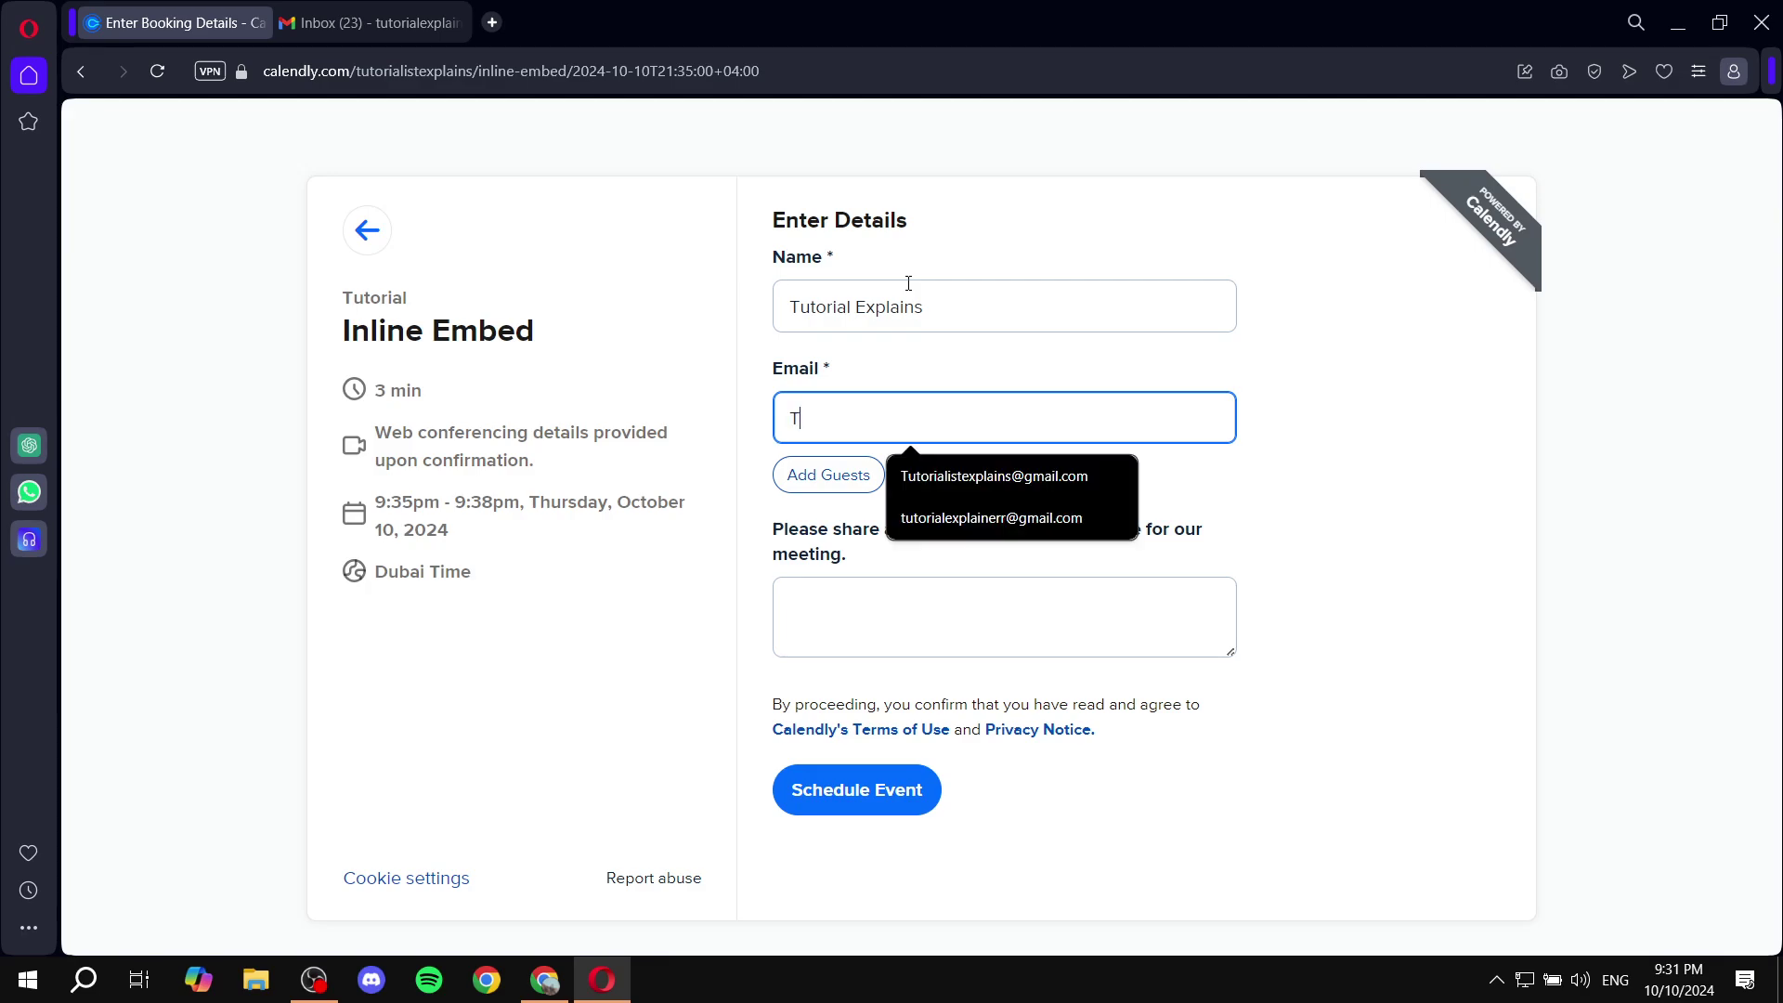
{"action": "left_click", "coordinate": [1001, 519]}
{"action": "left_click", "coordinate": [1011, 607]}
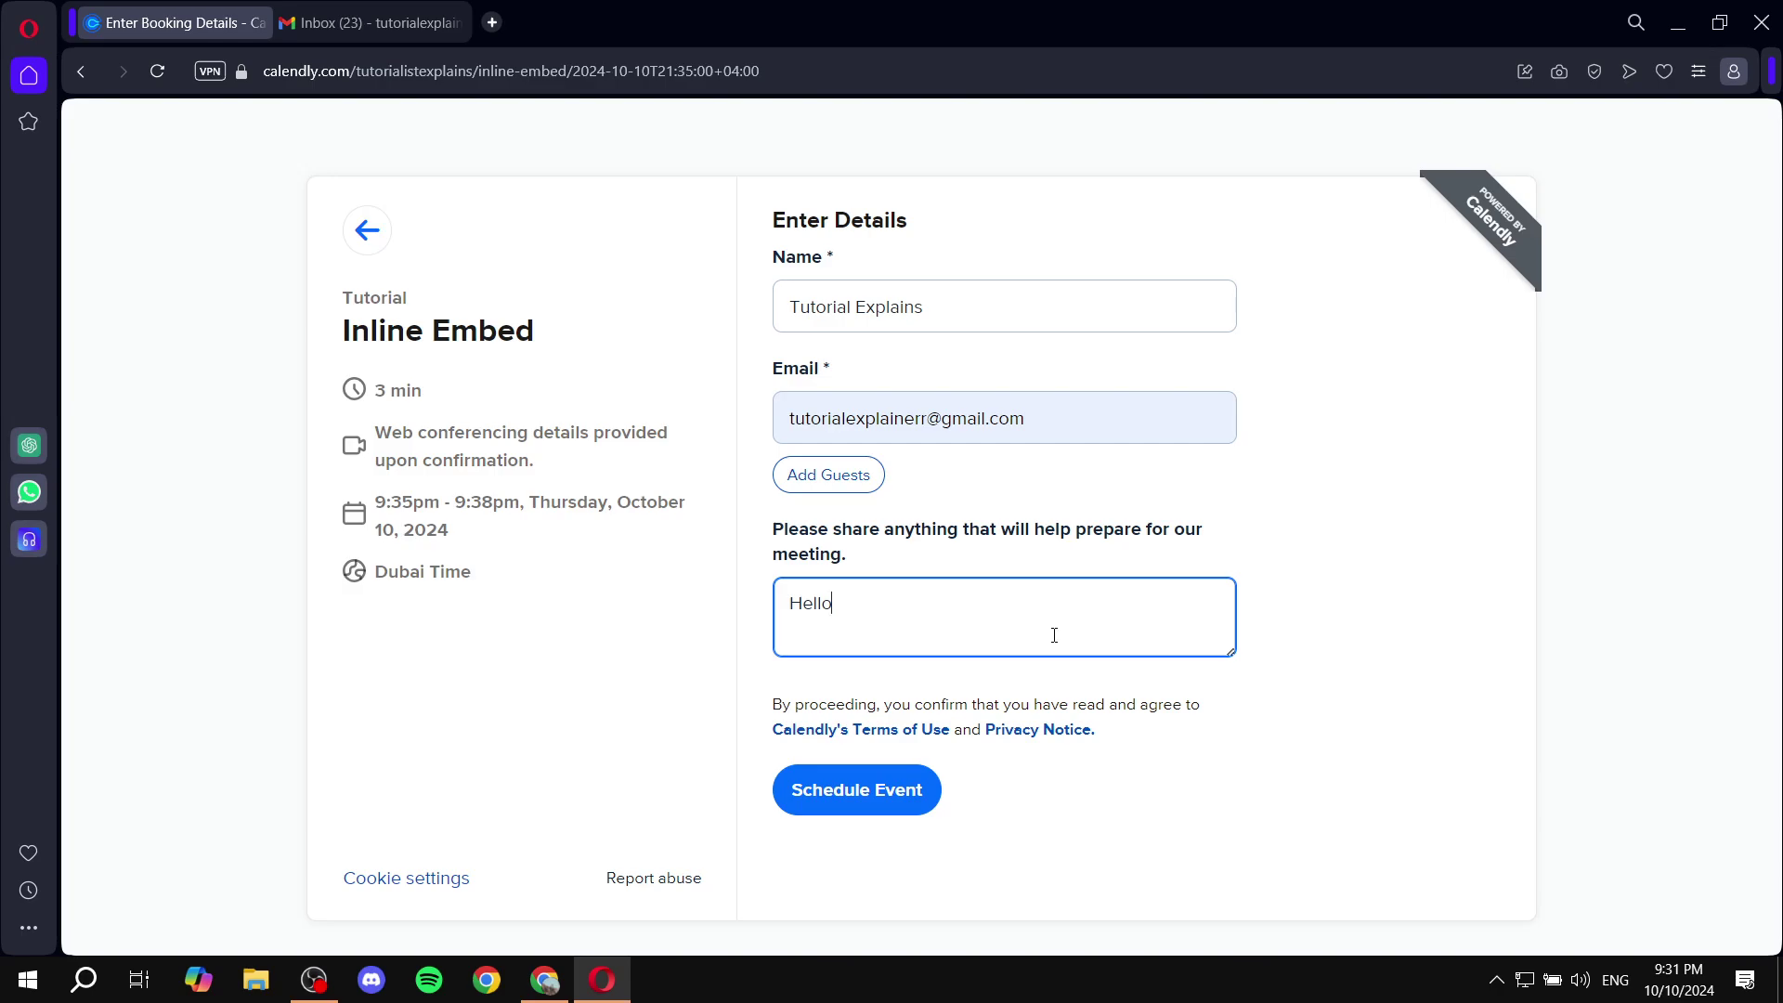
{"action": "left_click", "coordinate": [1294, 622]}
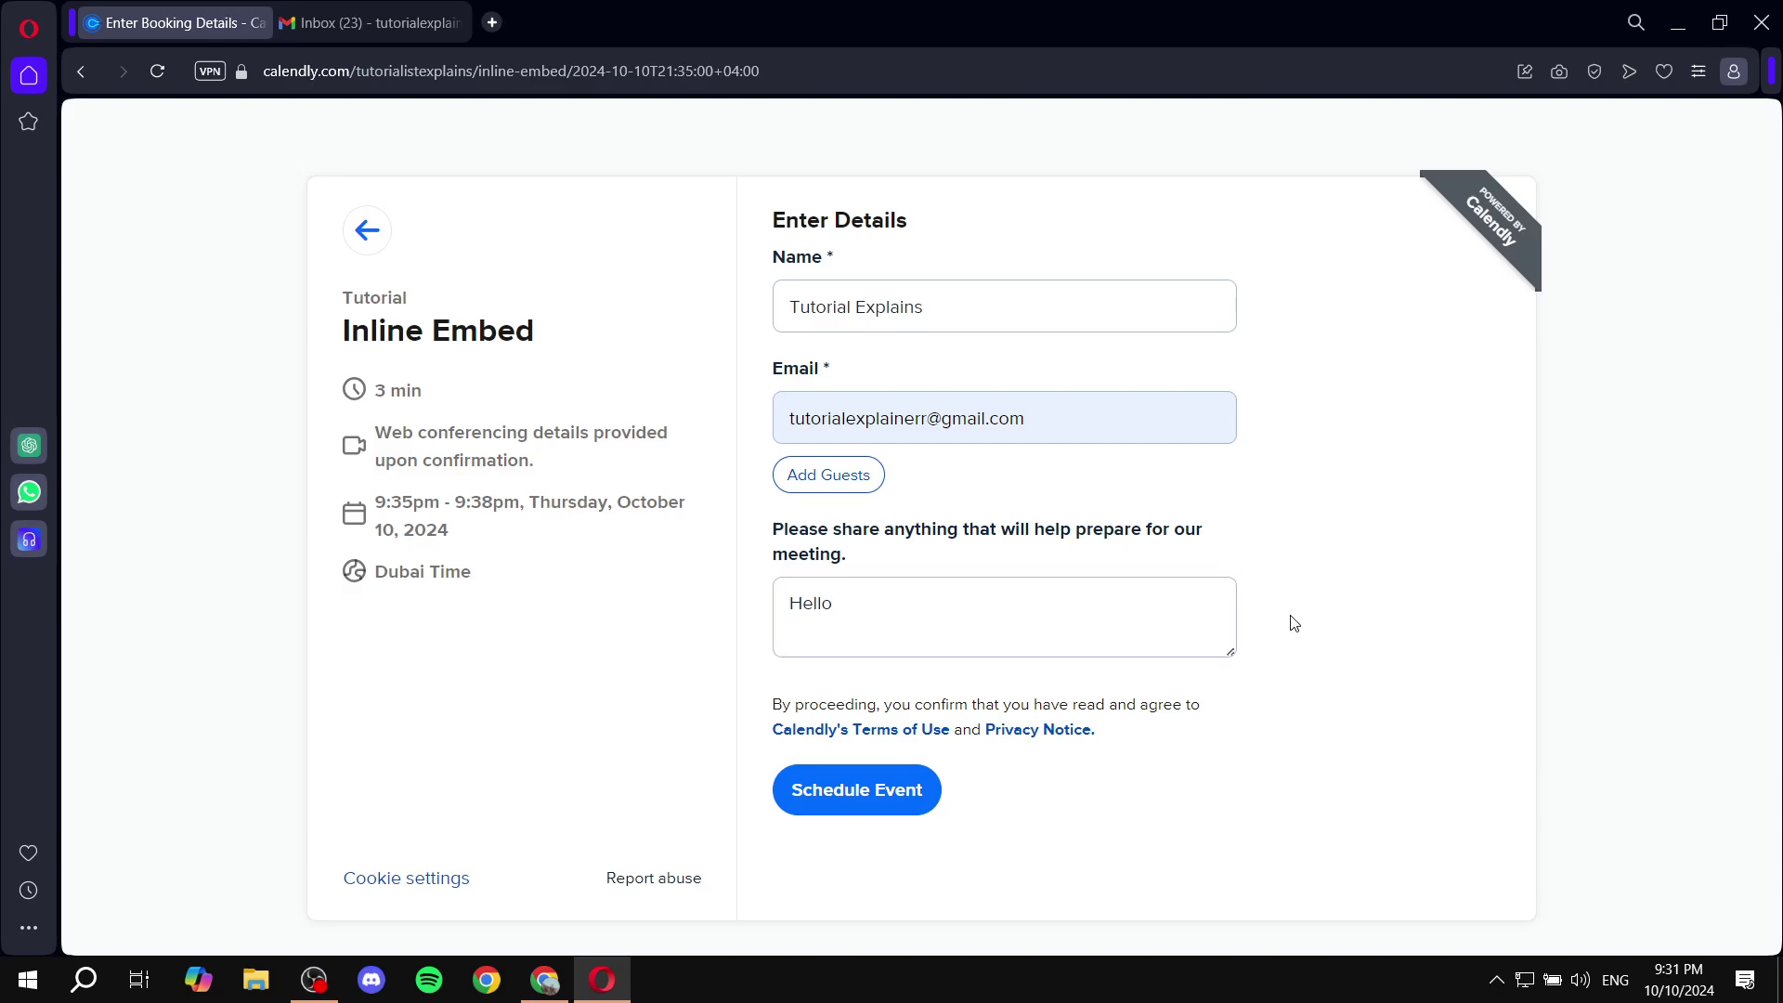
{"action": "left_click", "coordinate": [875, 801]}
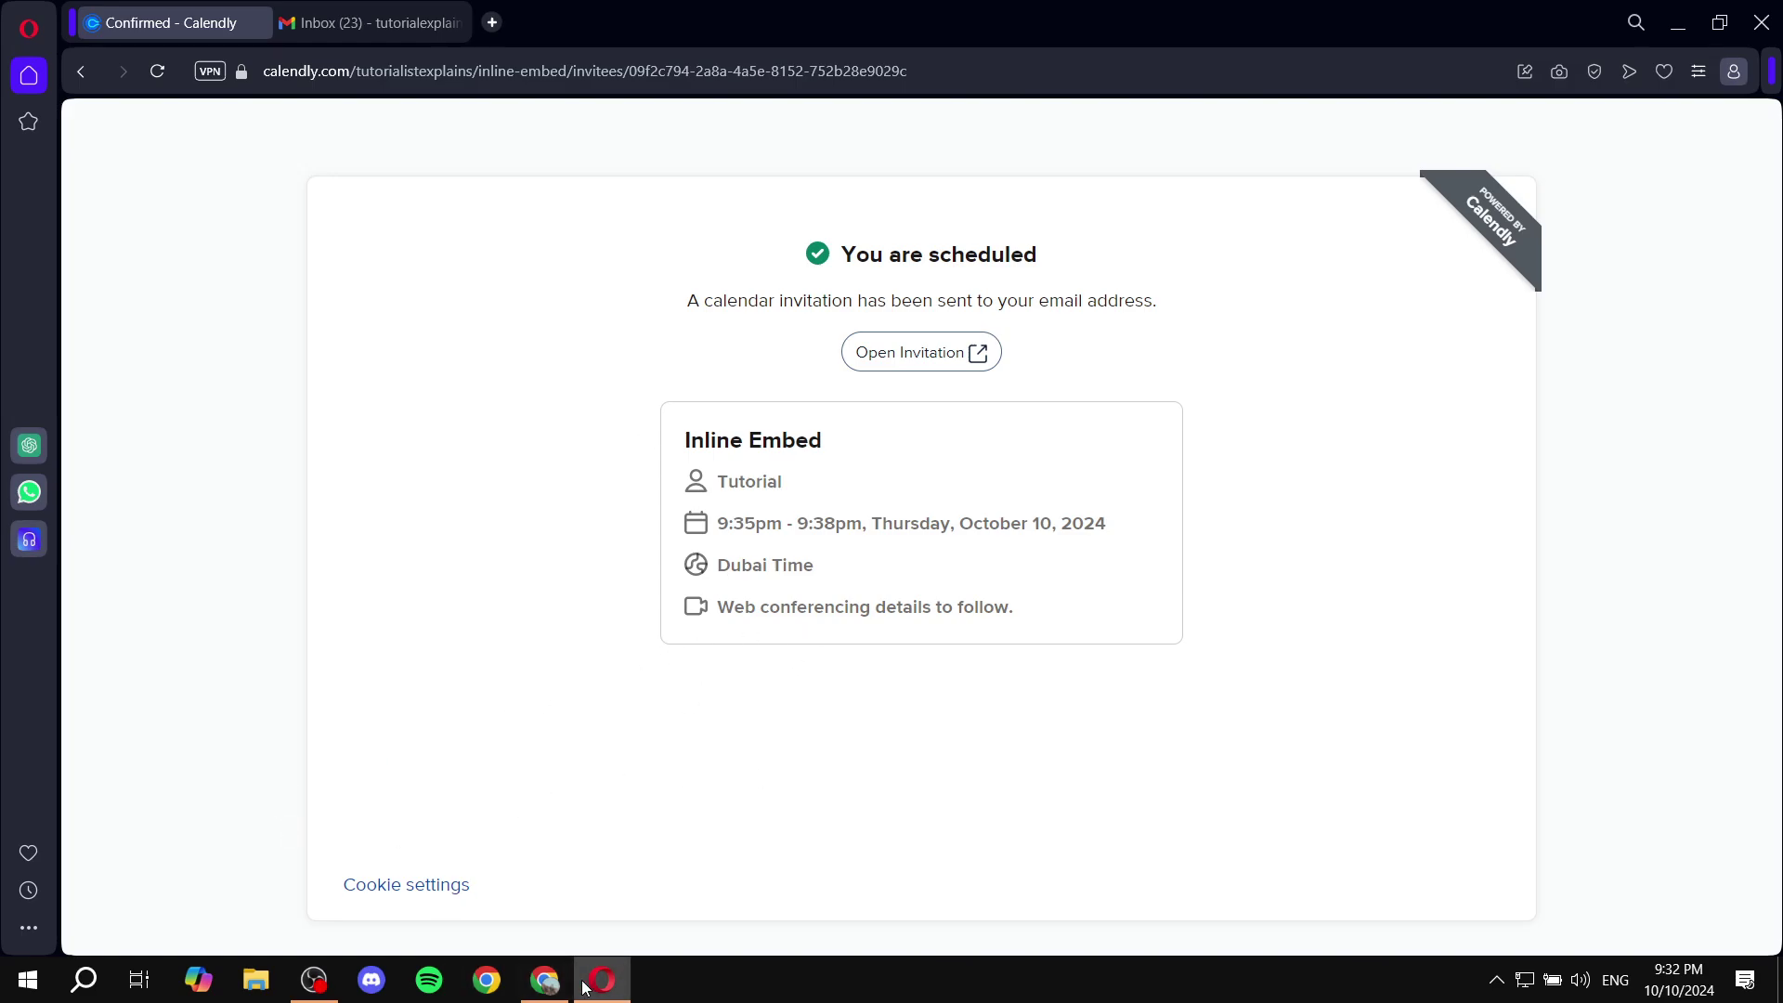
- In the host's Chrome account, expand today's 01:35pm Inline Embed meeting to view its Google Meet location
{"action": "left_click", "coordinate": [544, 981]}
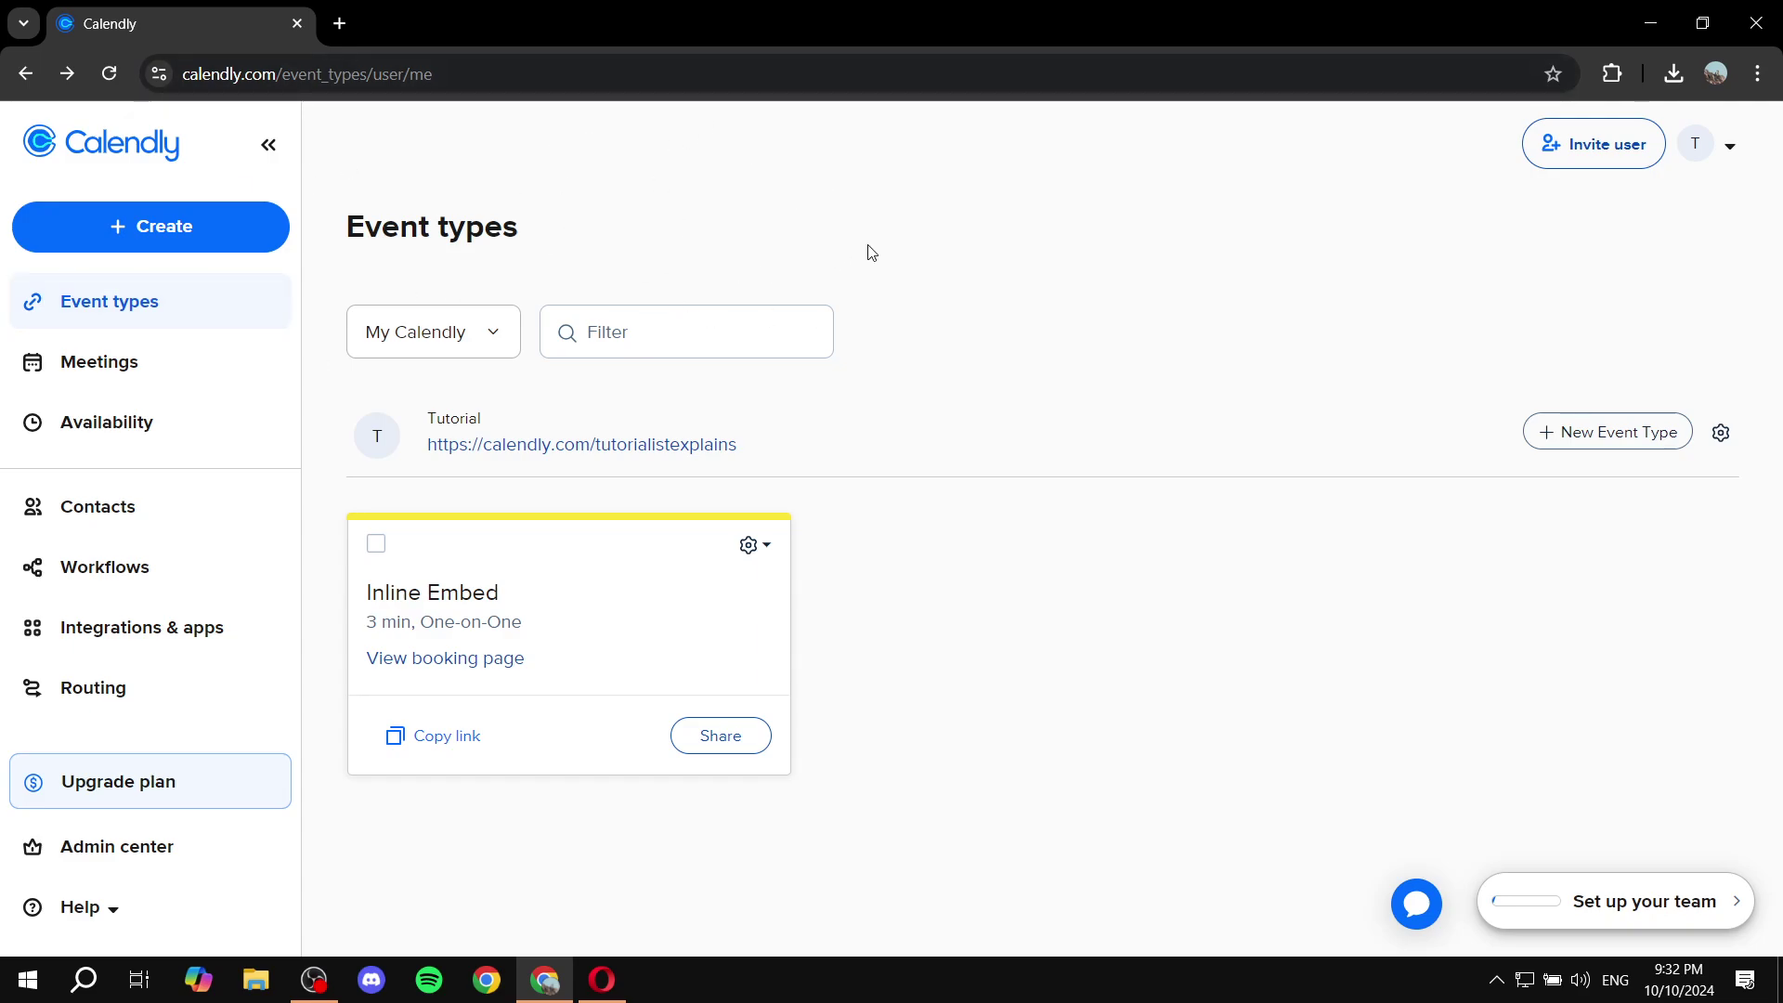
{"action": "left_click", "coordinate": [83, 367]}
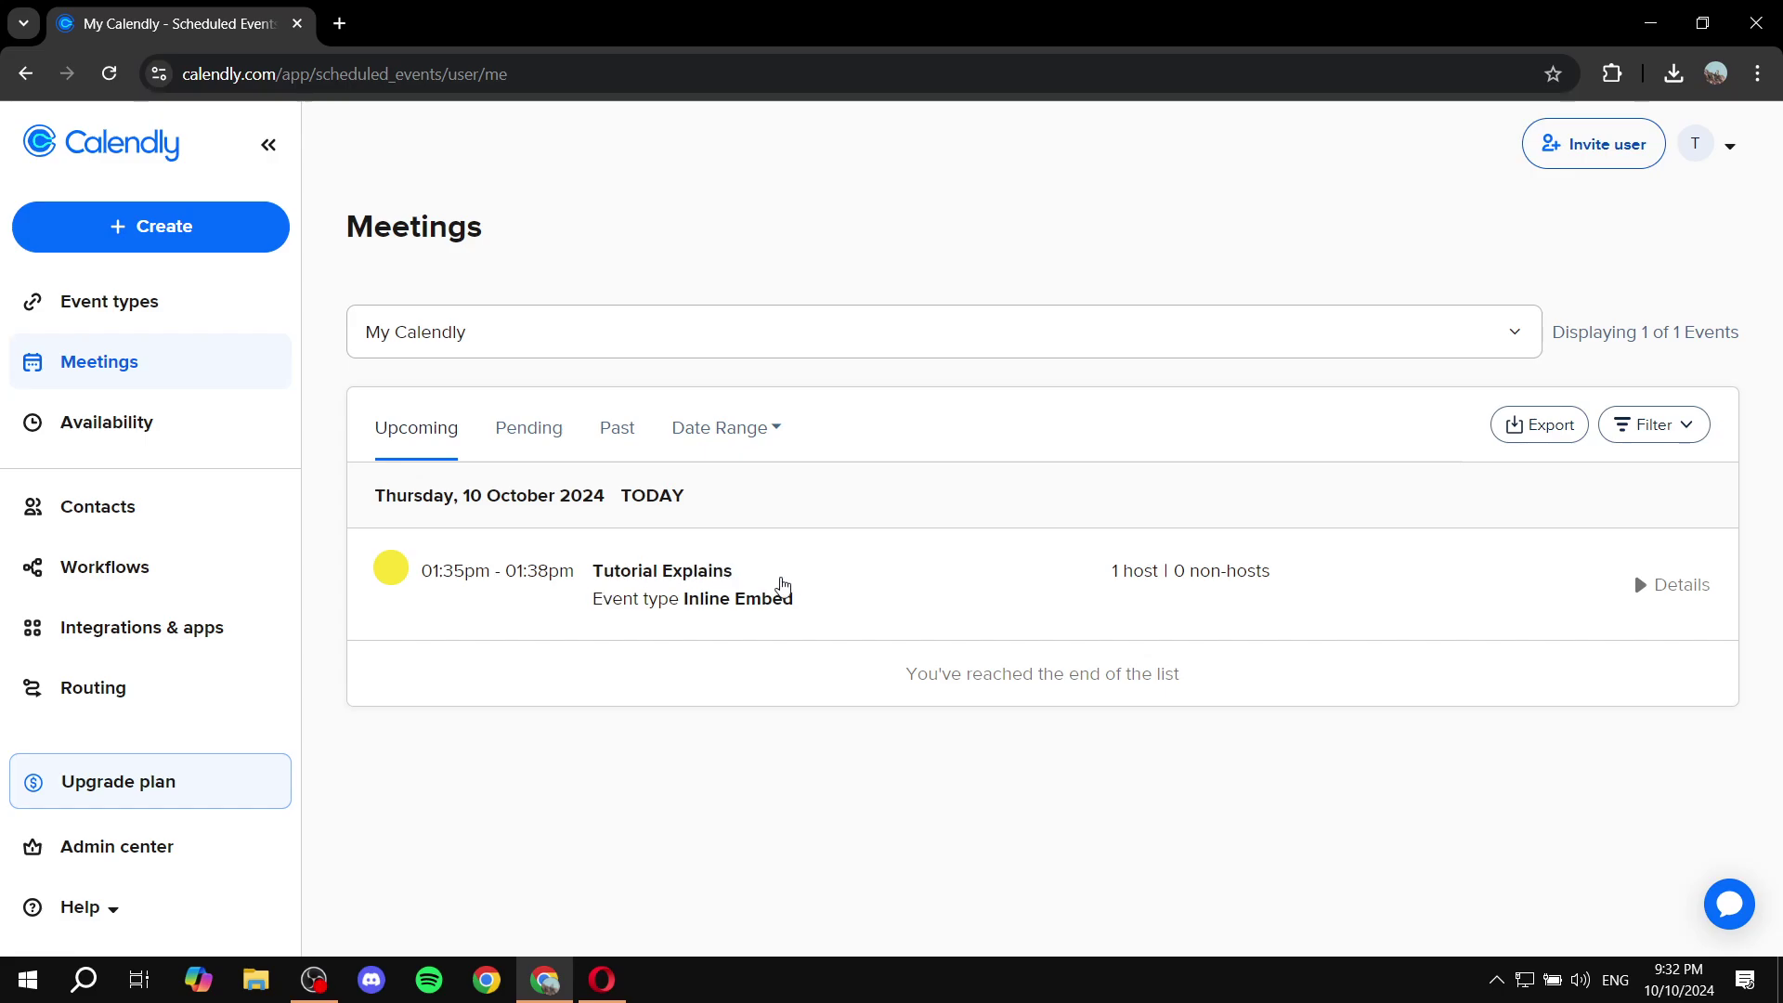
{"action": "left_click", "coordinate": [783, 586]}
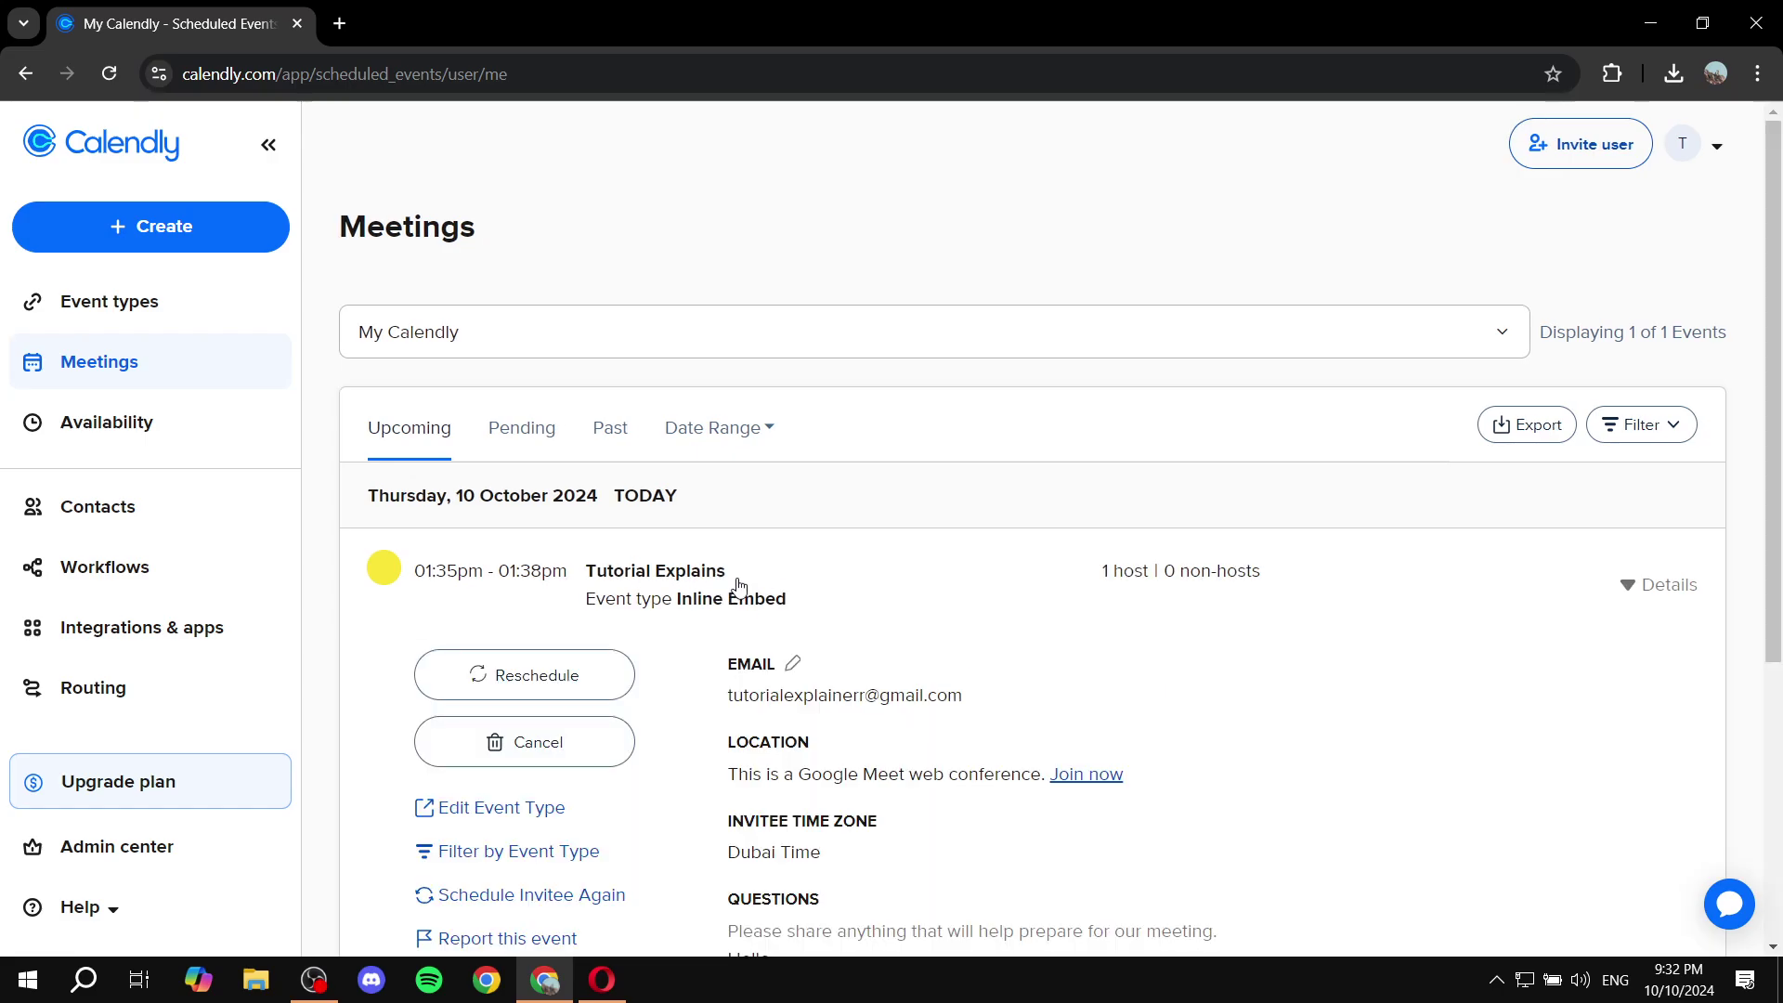
{"action": "scroll", "coordinate": [777, 577], "scroll_direction": "down", "scroll_amount": 1}
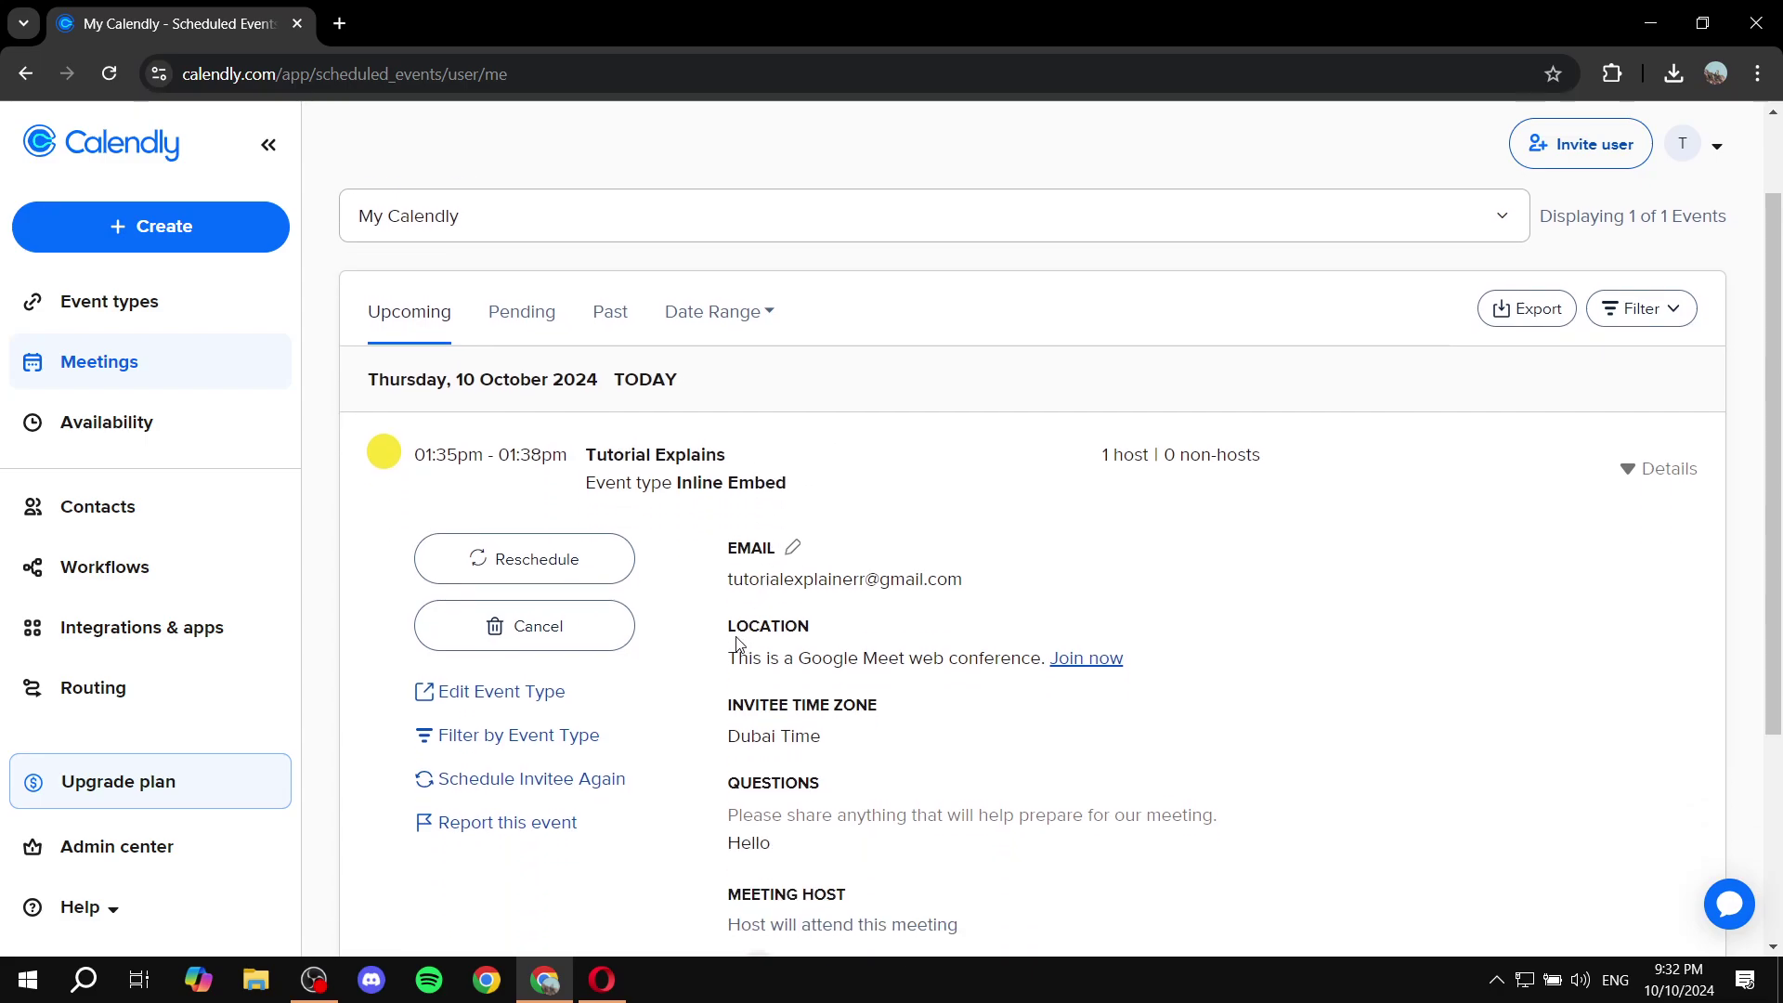
{"action": "left_click_drag", "start_coordinate": [727, 635], "coordinate": [911, 654]}
{"action": "left_click", "coordinate": [833, 634]}
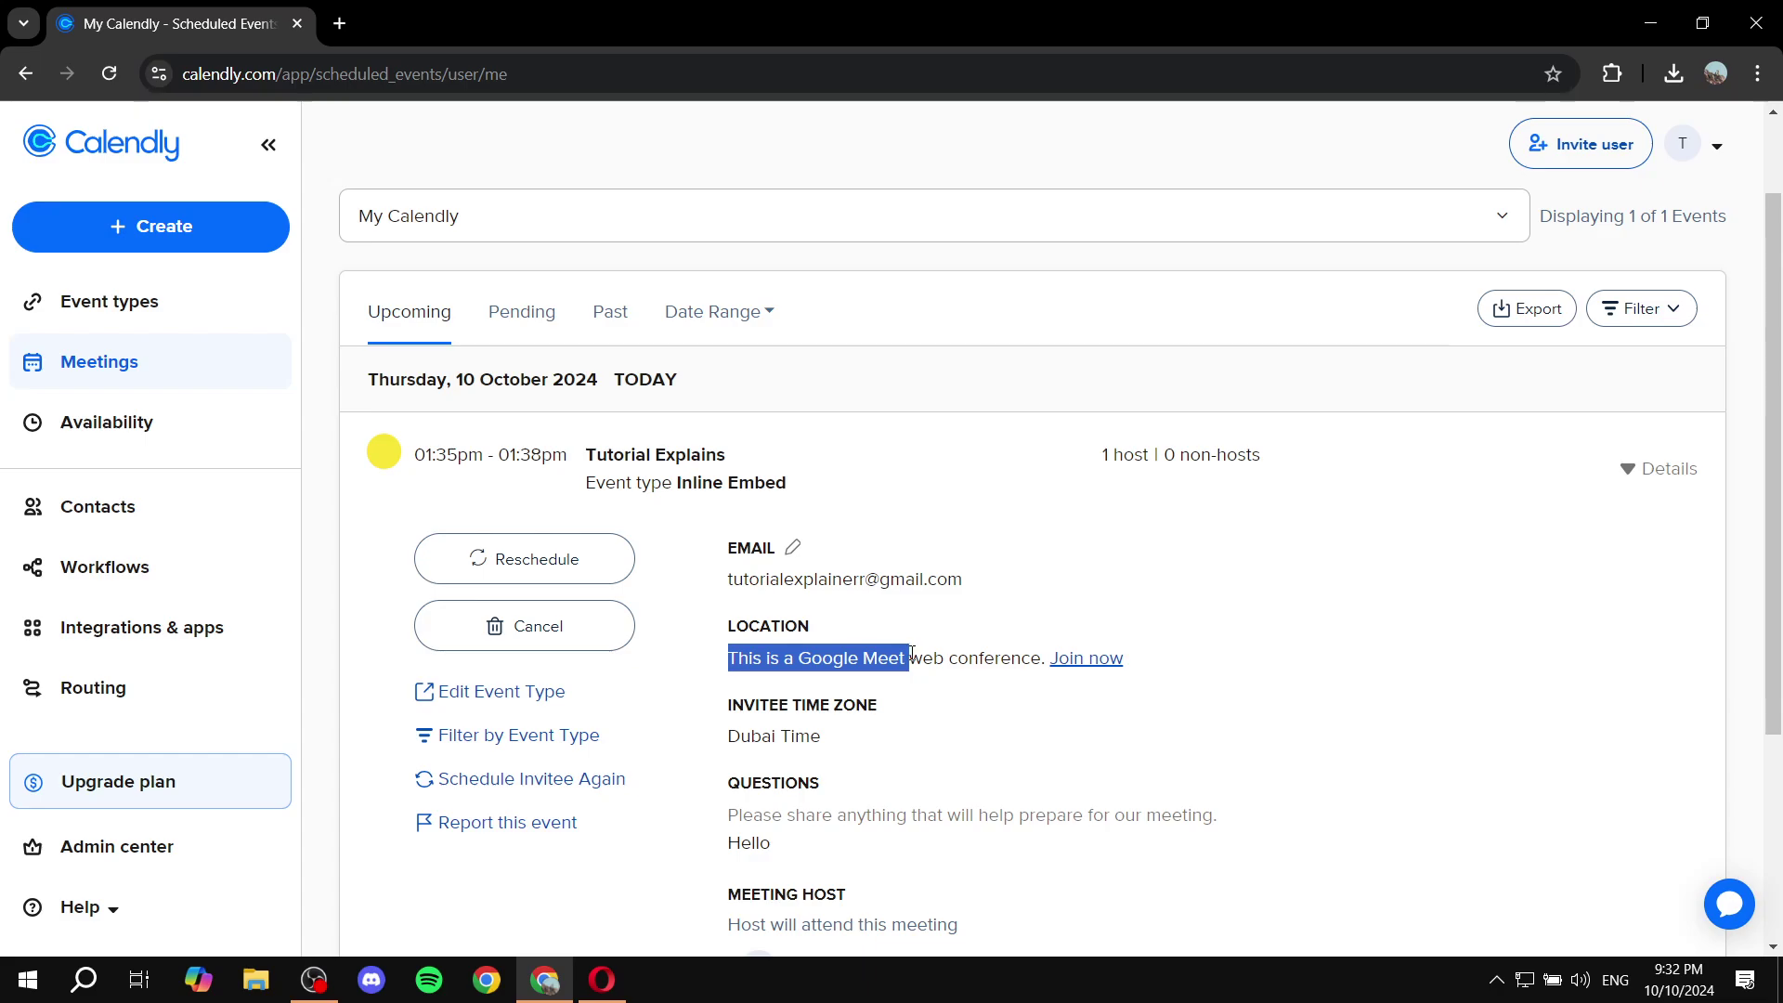
- Join the Google Meet call, then return to Opera's 'You are scheduled' confirmation
{"action": "left_click", "coordinate": [978, 659]}
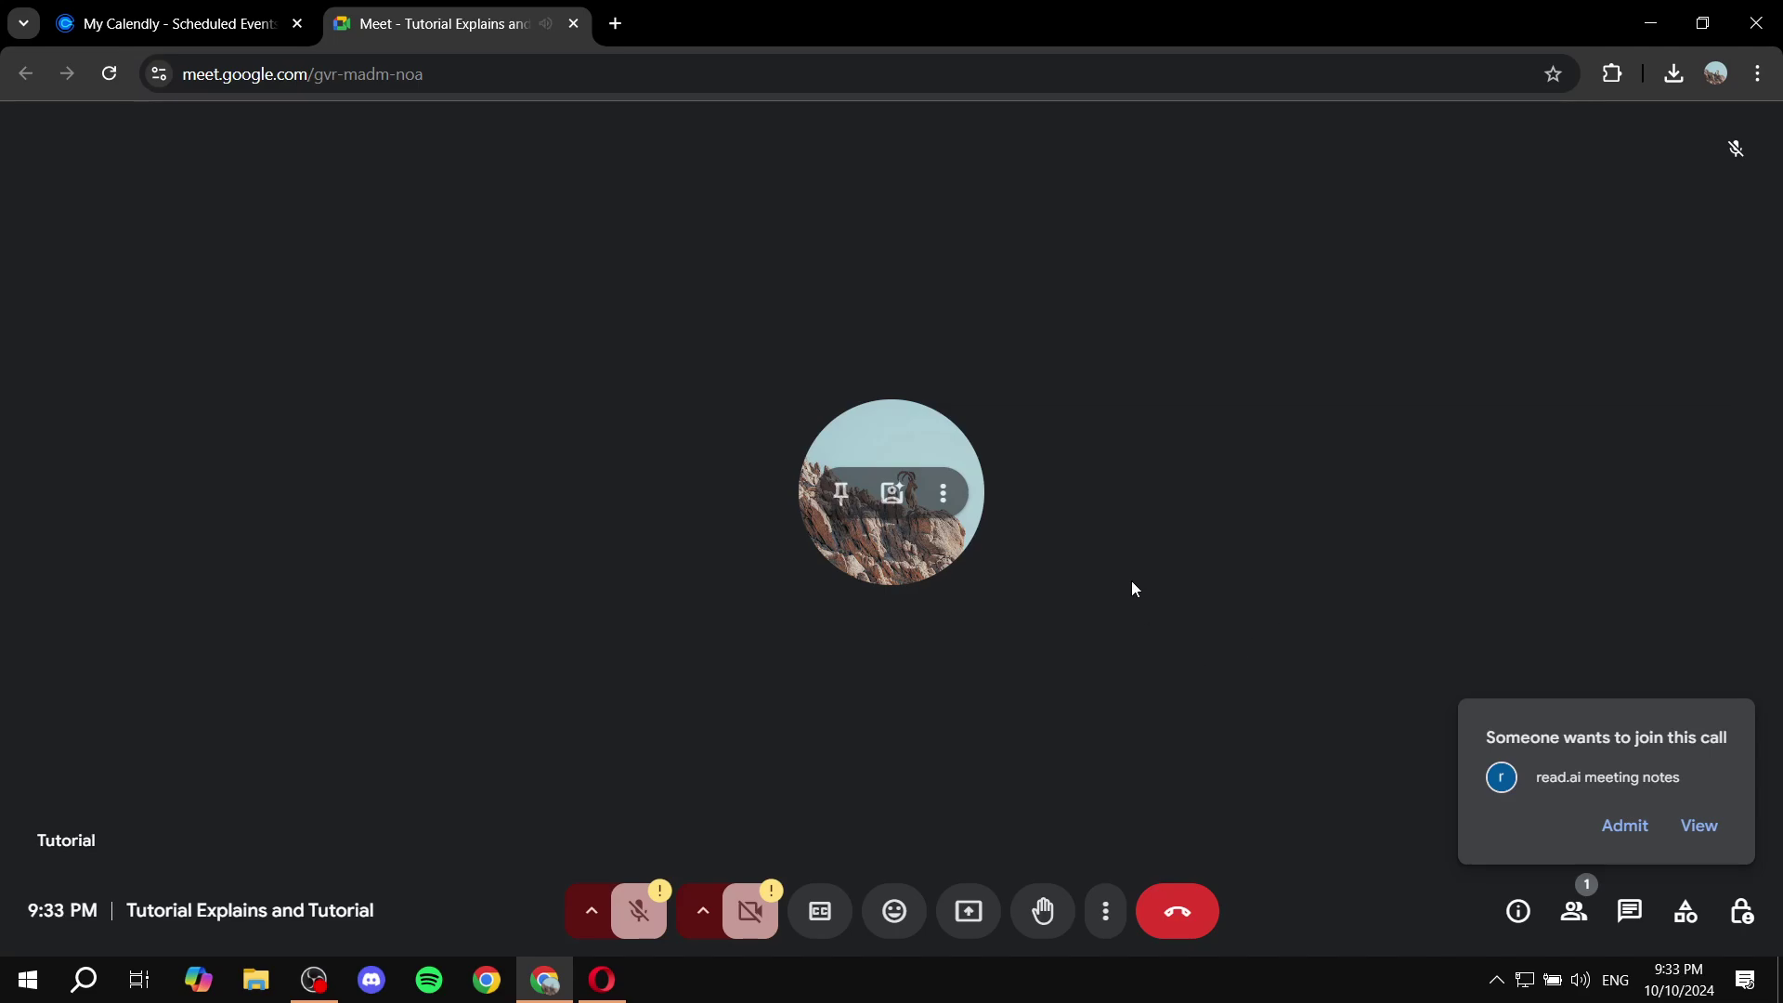
{"action": "left_click", "coordinate": [600, 980]}
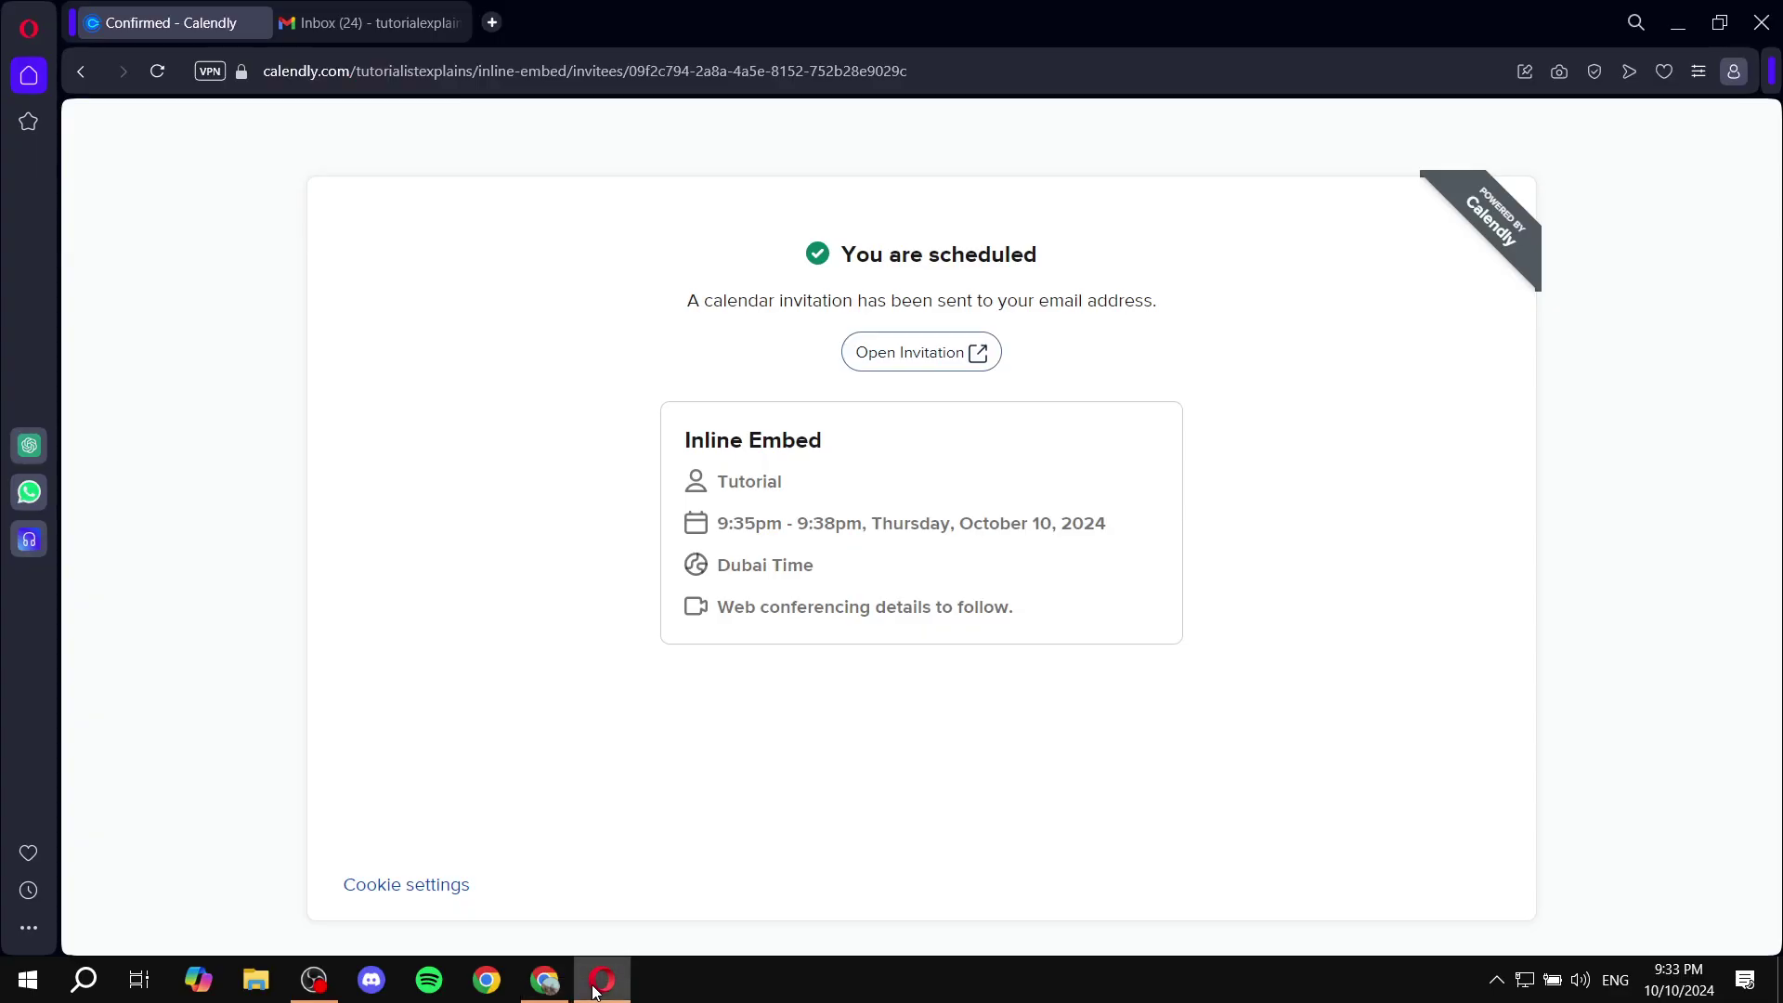
- Open the Gmail tab and scroll through the Inline Embed invitation e-mail
{"action": "left_click", "coordinate": [381, 23]}
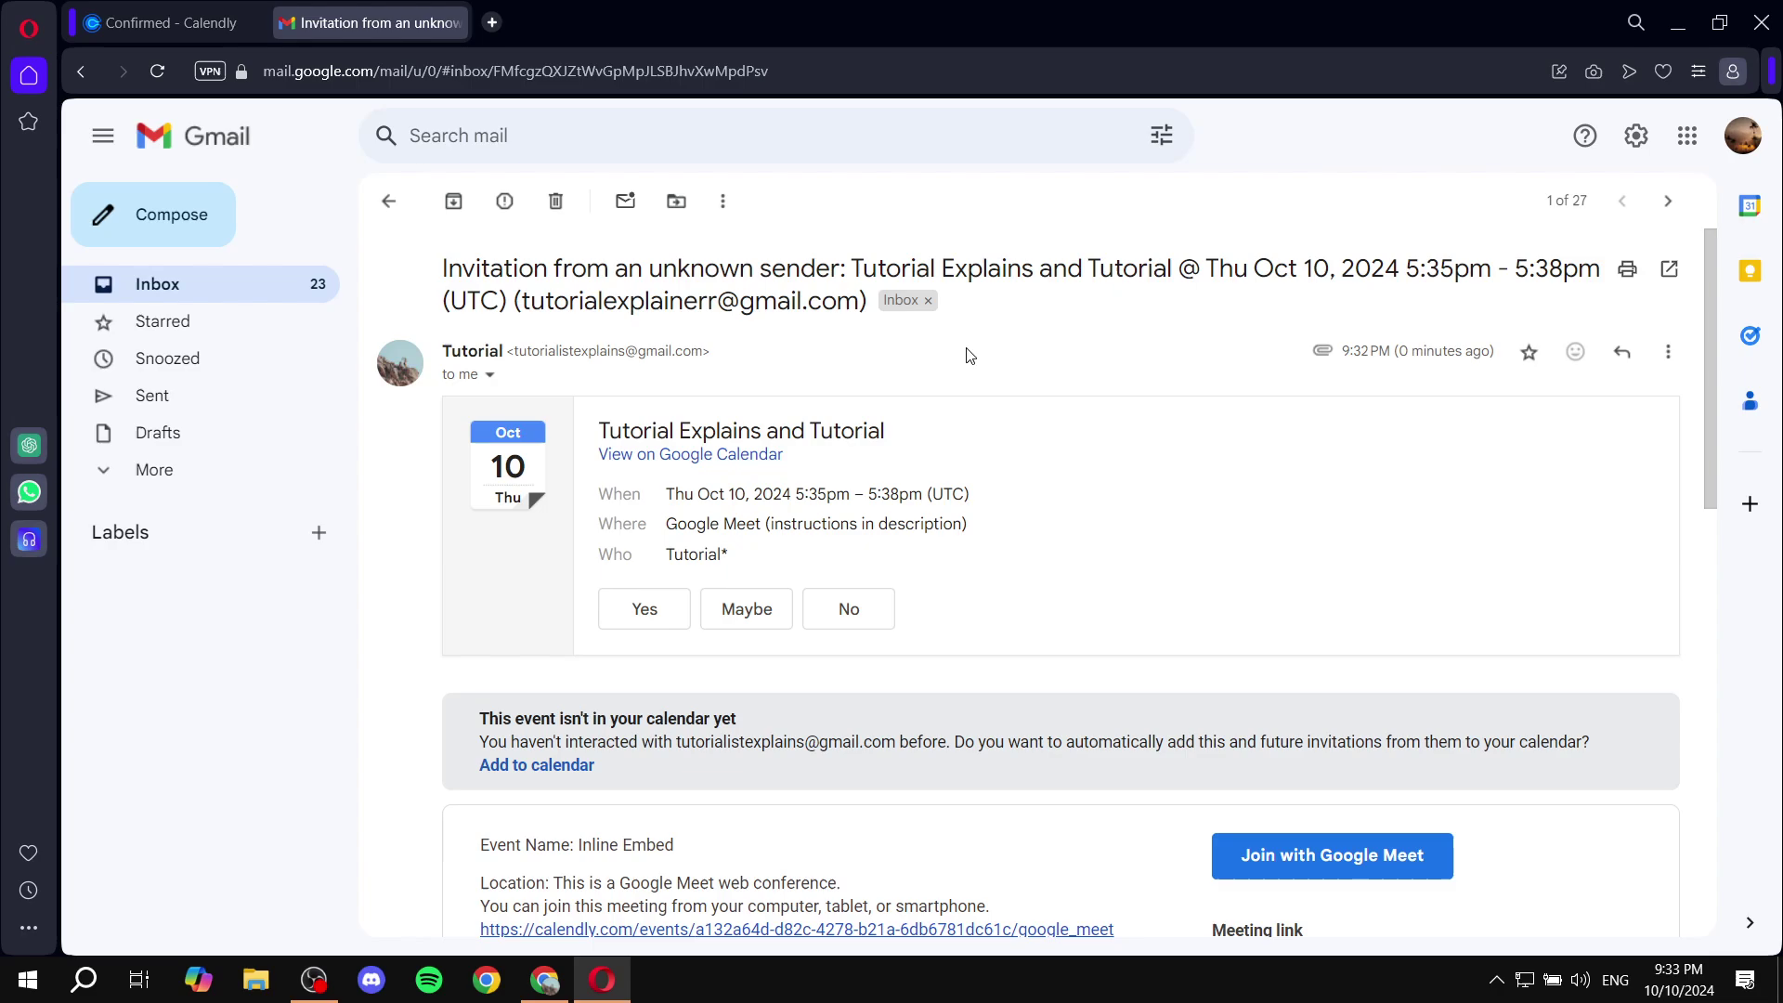
{"action": "scroll", "coordinate": [894, 413], "scroll_direction": "down", "scroll_amount": 4}
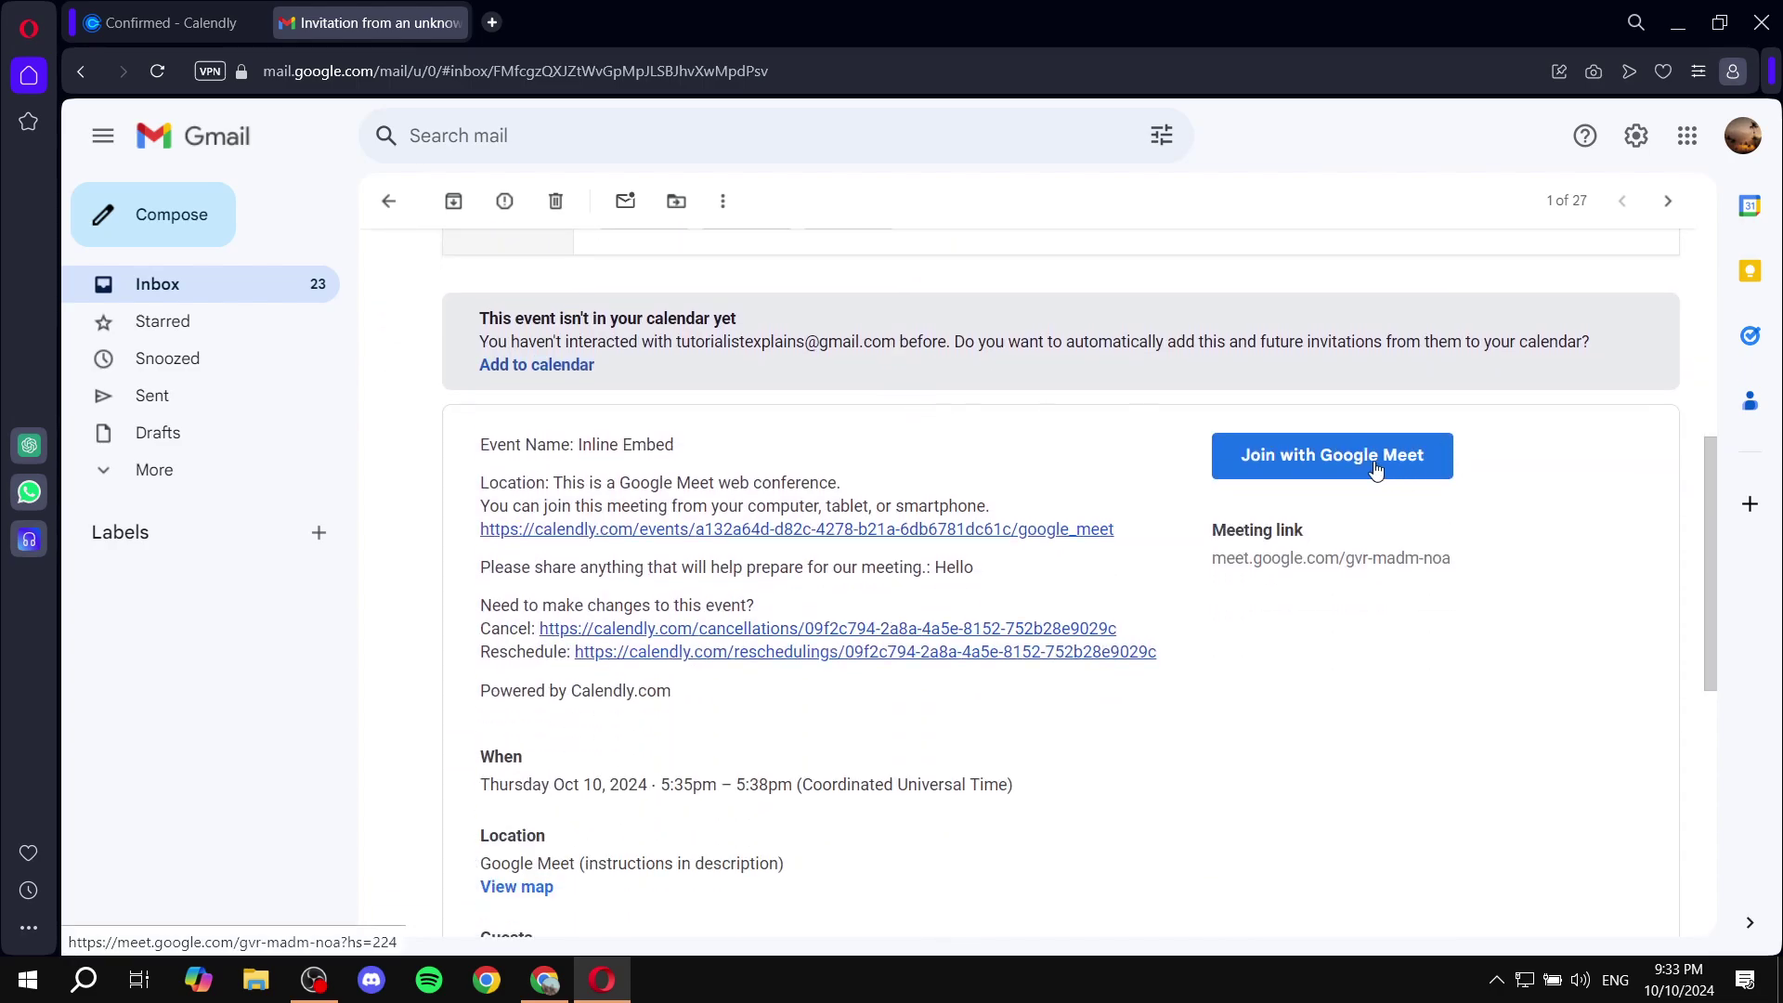
{"action": "scroll", "coordinate": [1291, 460], "scroll_direction": "up", "scroll_amount": 3}
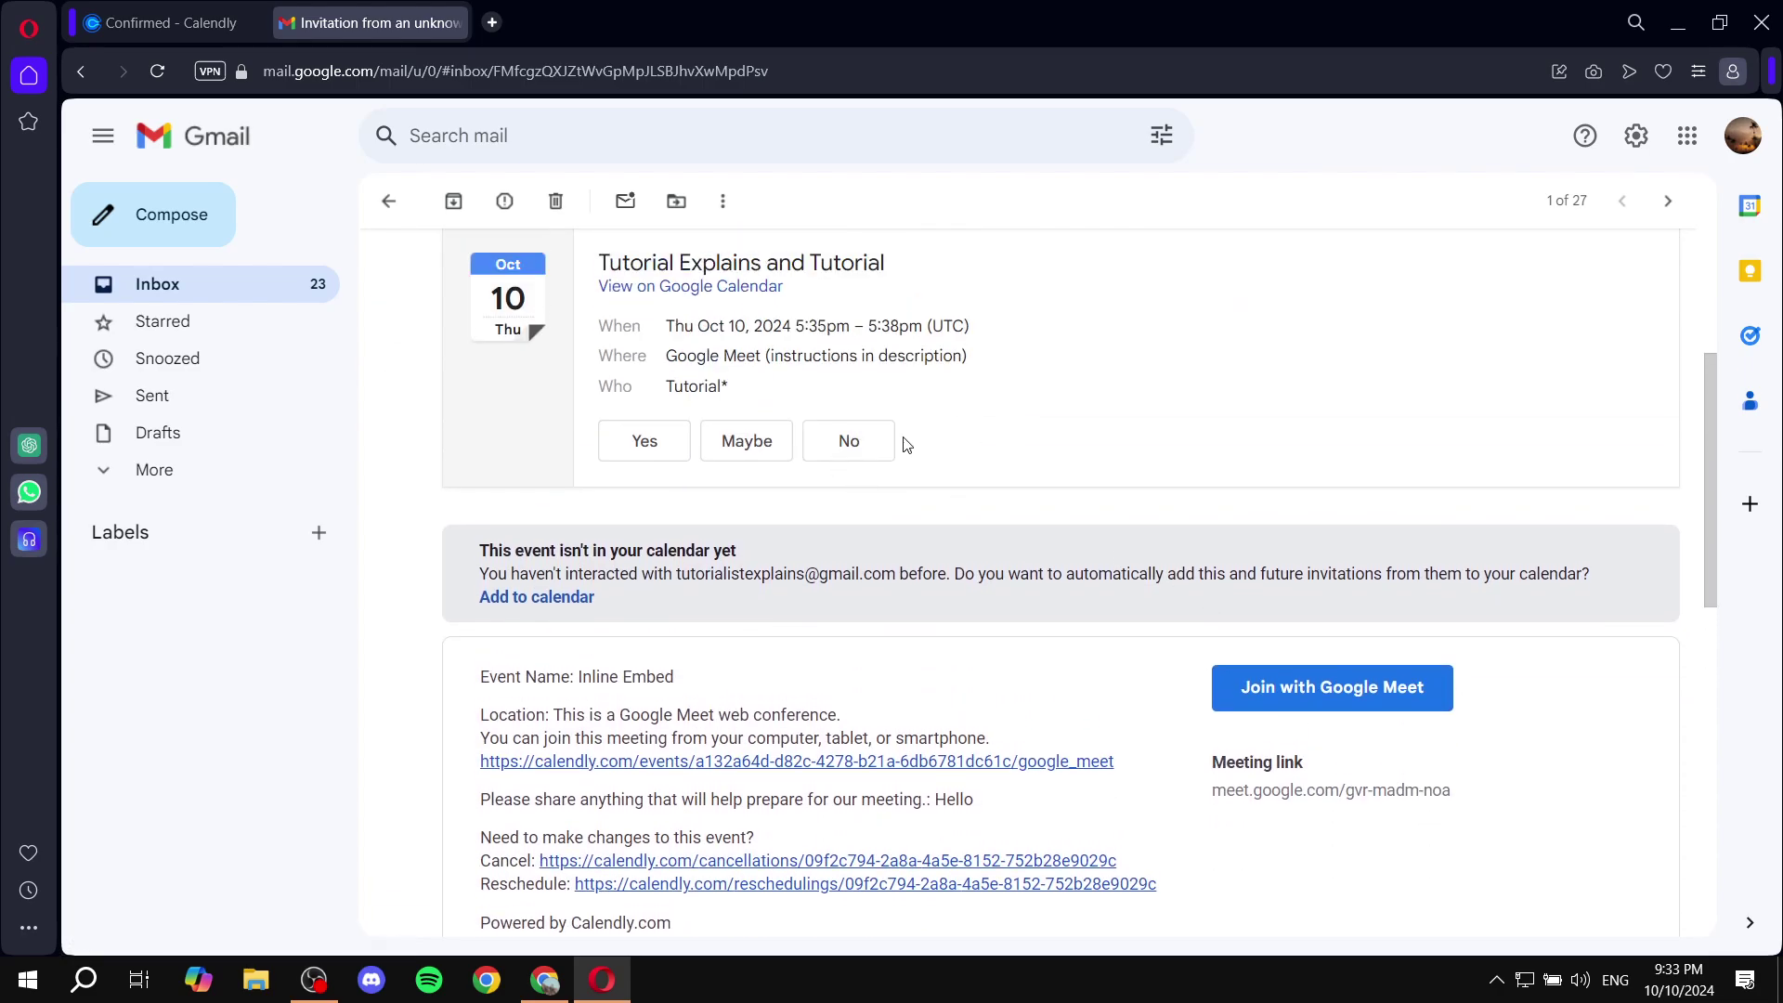
{"action": "scroll", "coordinate": [920, 443], "scroll_direction": "down", "scroll_amount": 1}
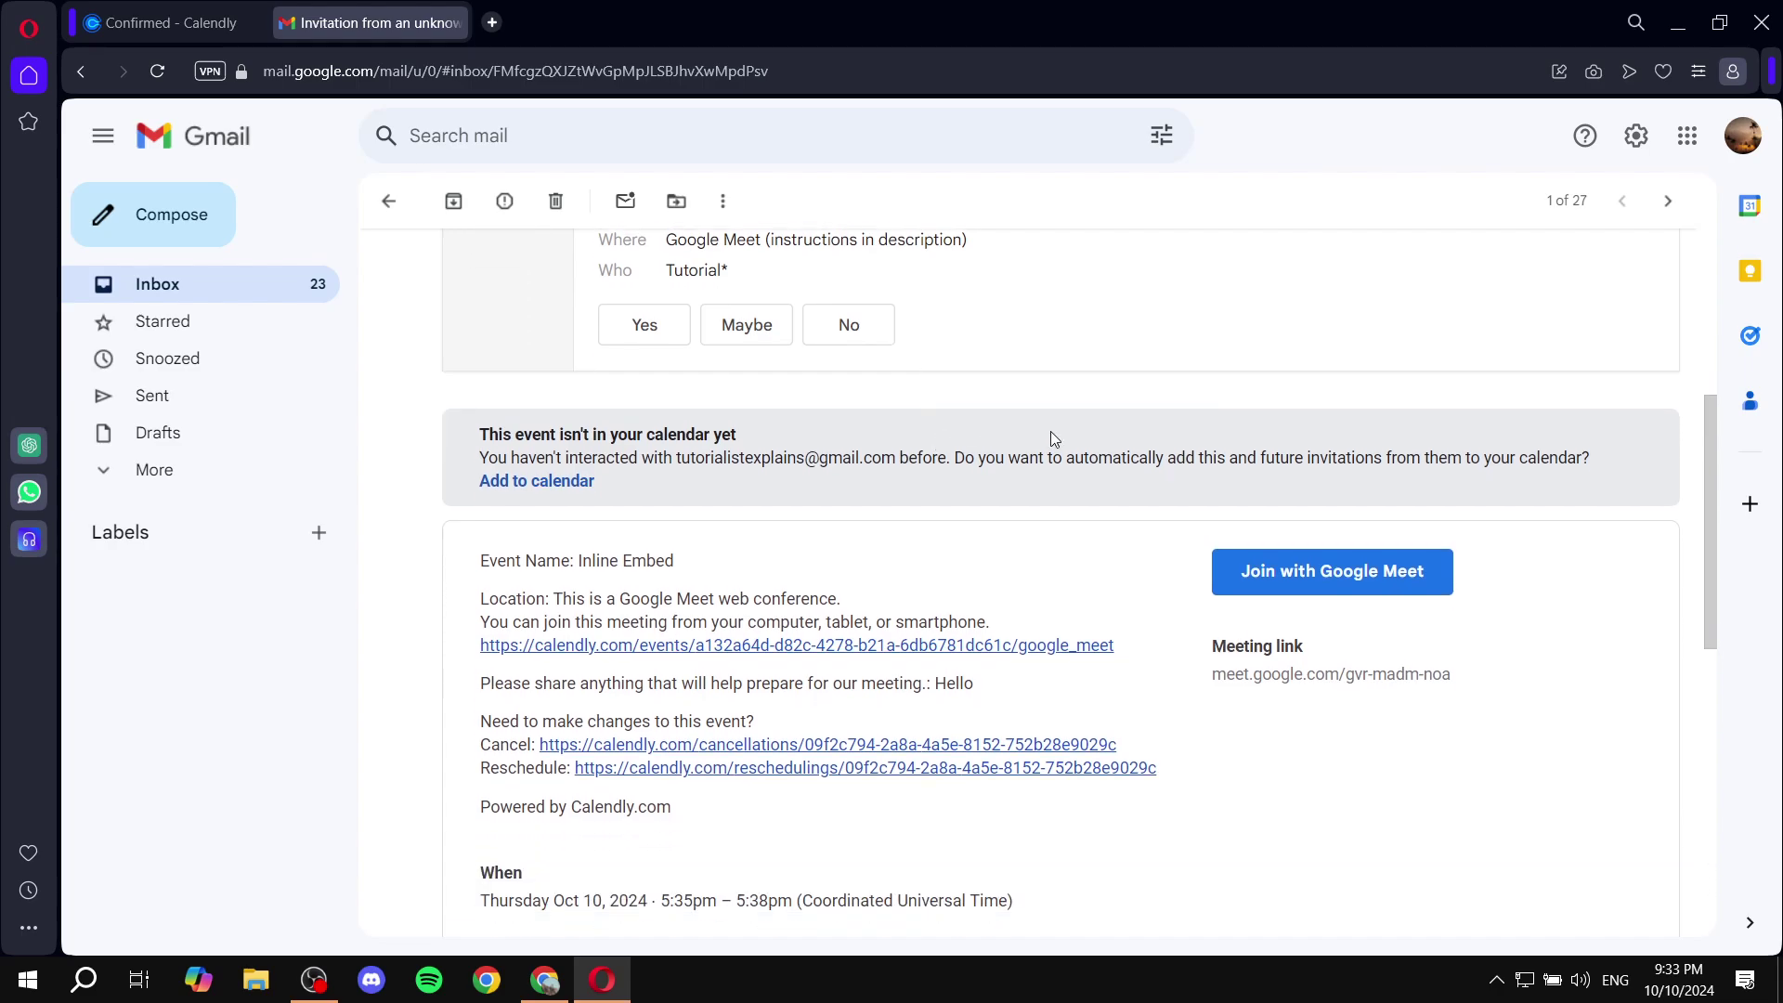